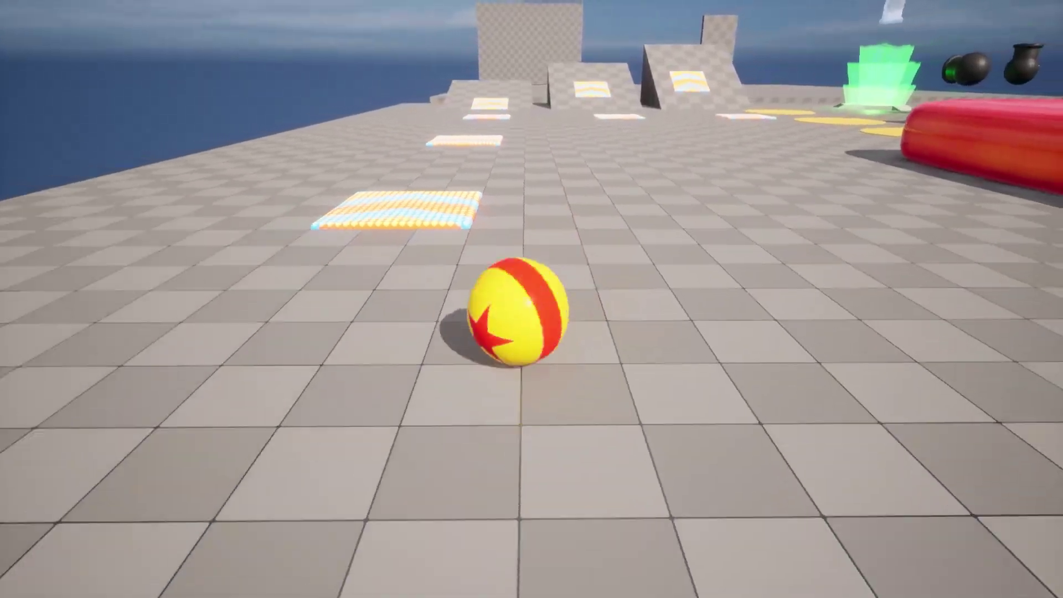
Step: Roll the ball with W and A across the checkered test level, then along the jungle platform by the rope bridge
key(w)
key(w)
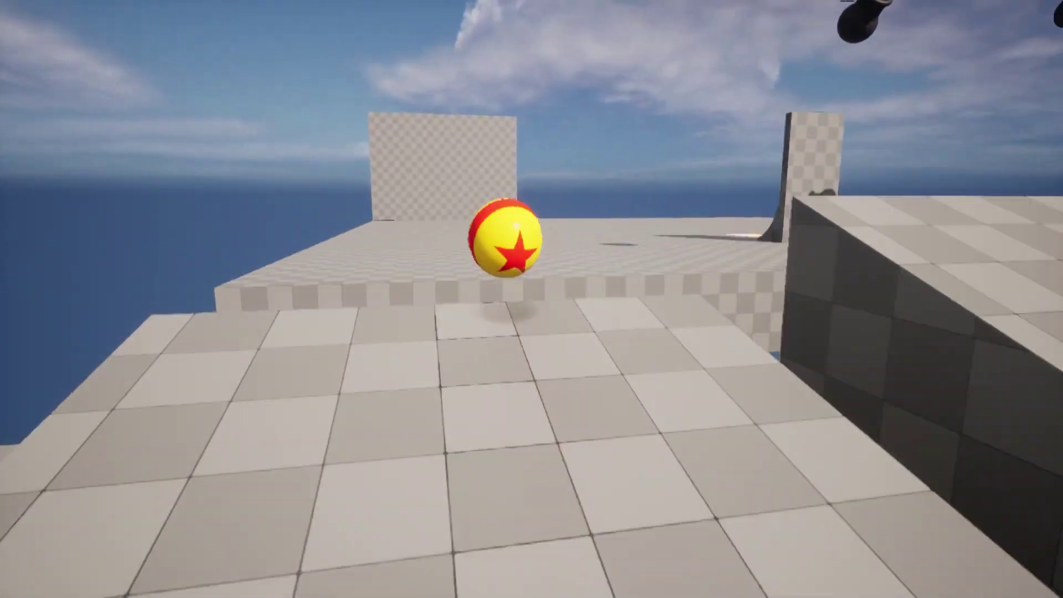
key(w)
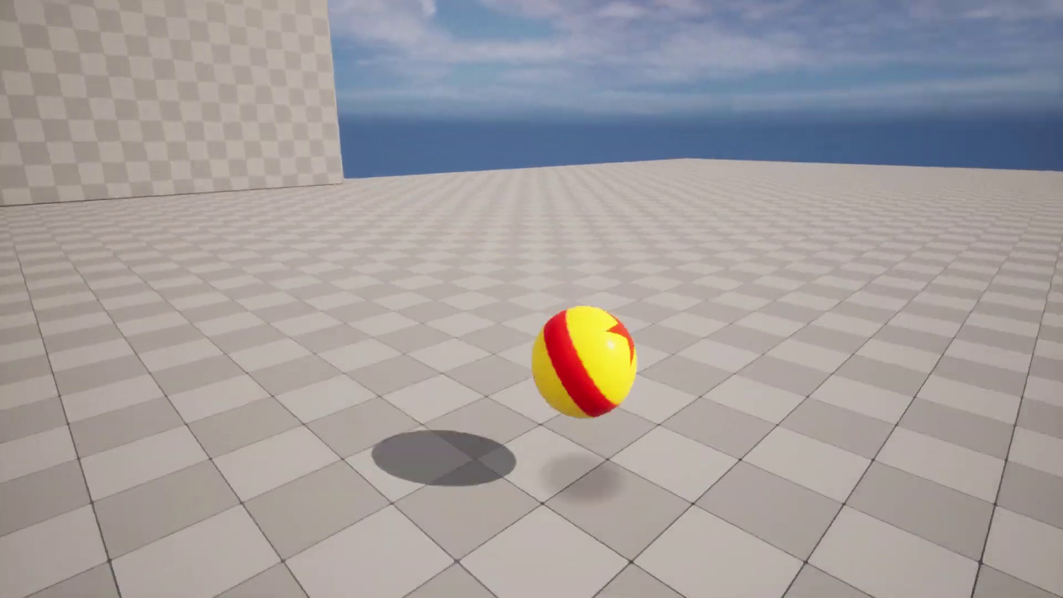
key(w)
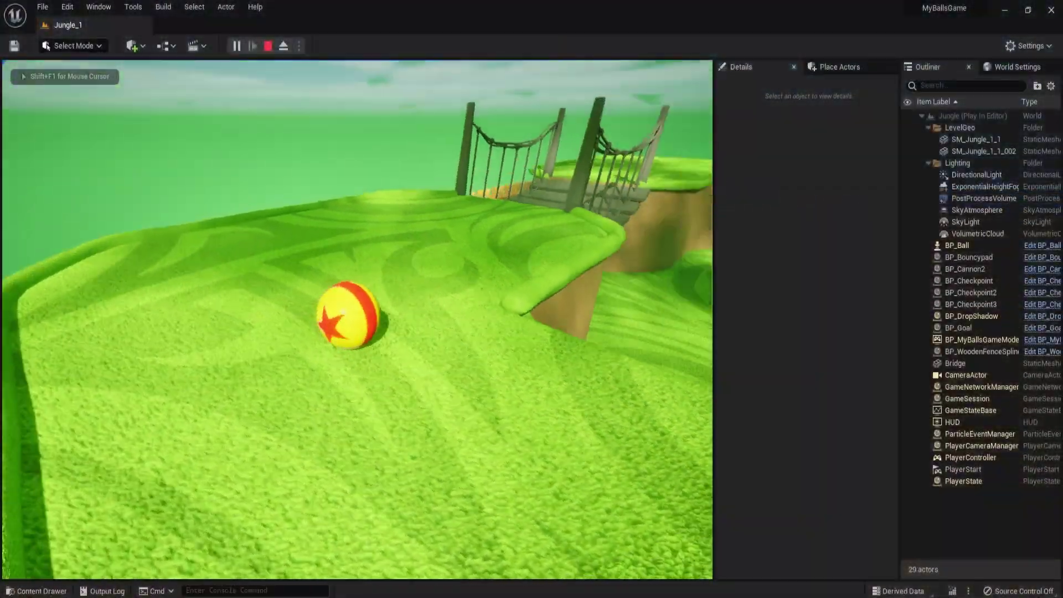
key(w)
key(w)
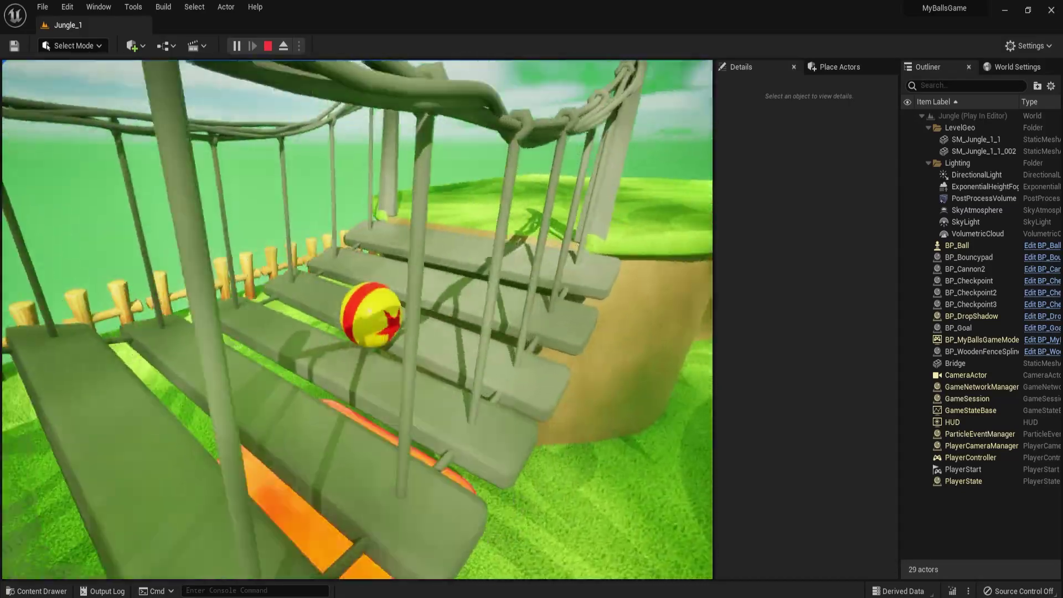
key(a)
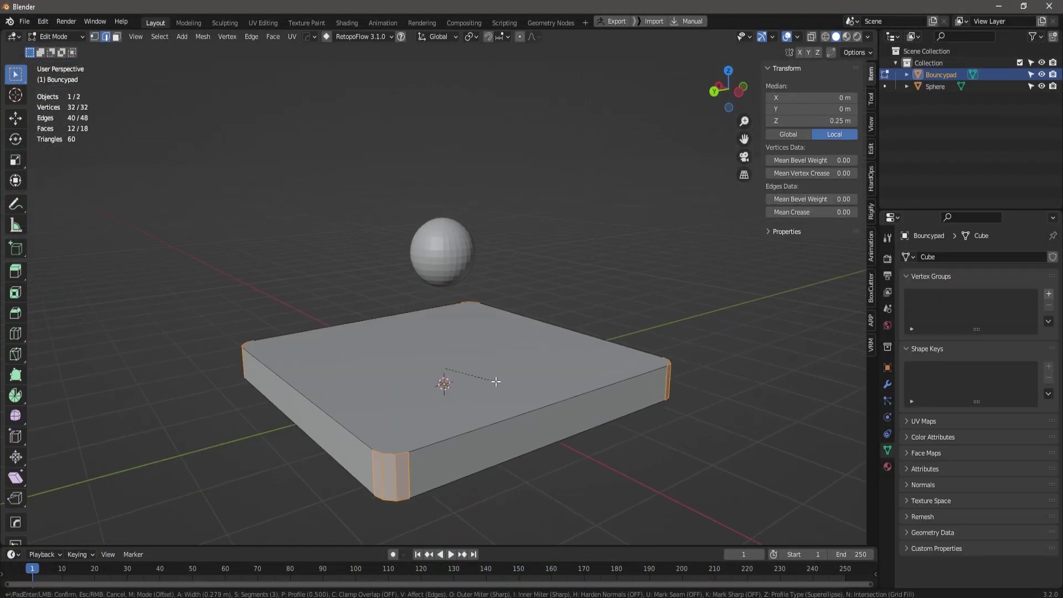
Step: Bevel the pad's vertical corners, add a Bevel modifier, set 30 fps, and keyframe its transform
click(143, 353)
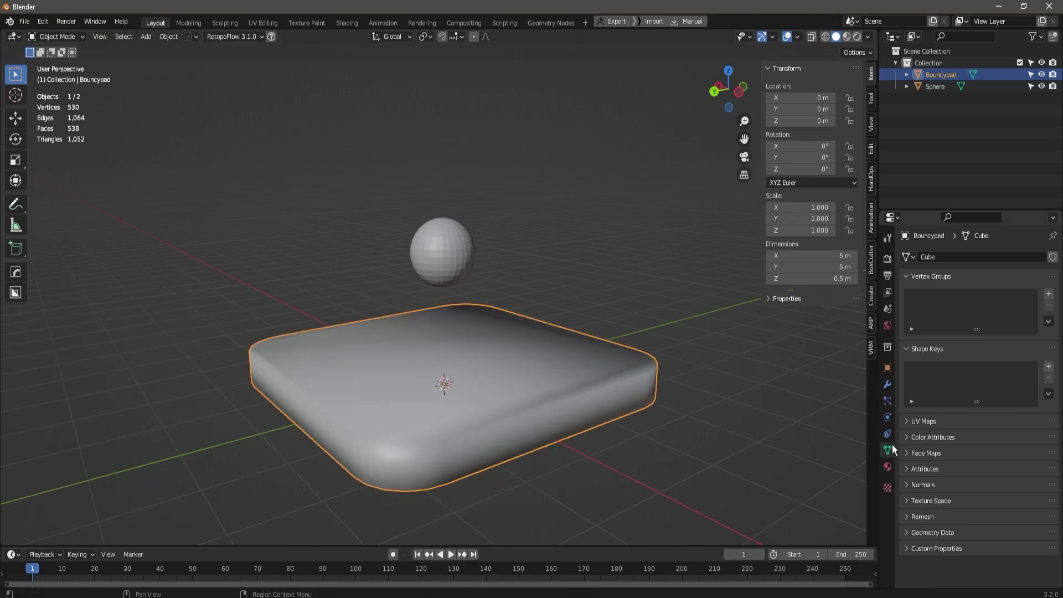
click(888, 384)
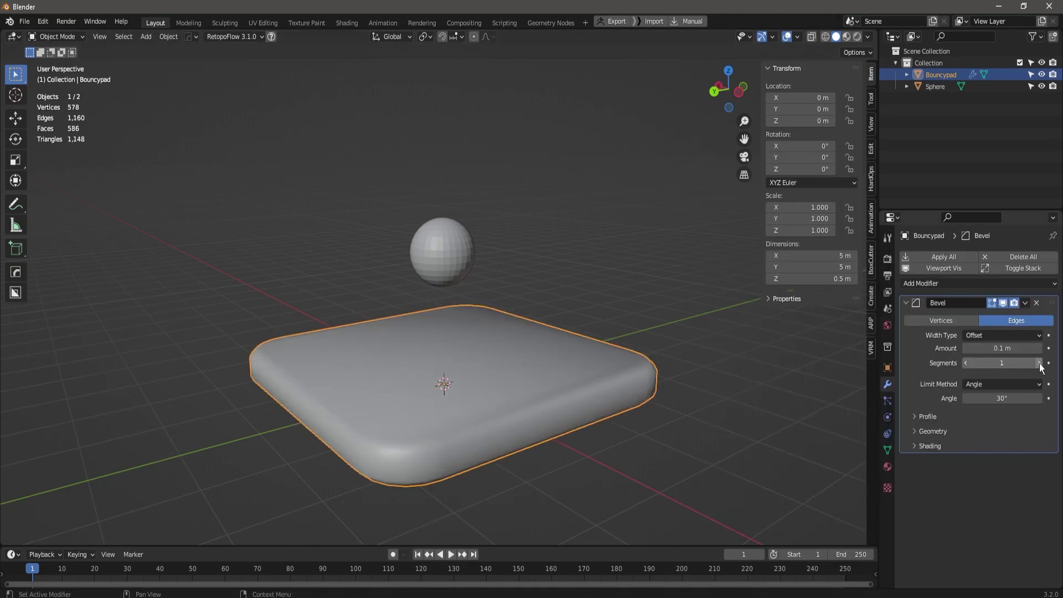
click(950, 281)
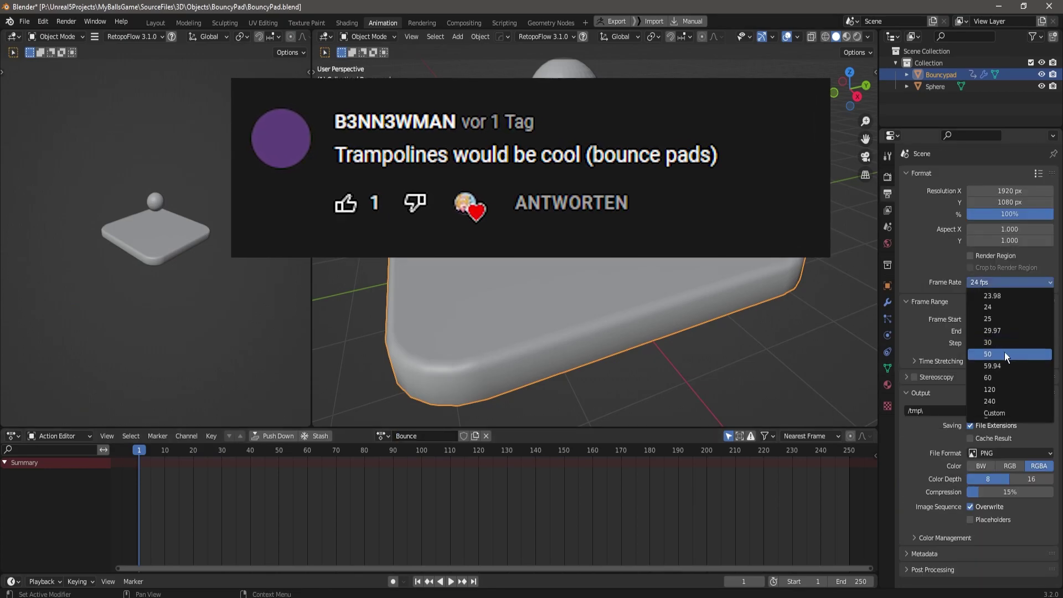
click(1004, 352)
key(i)
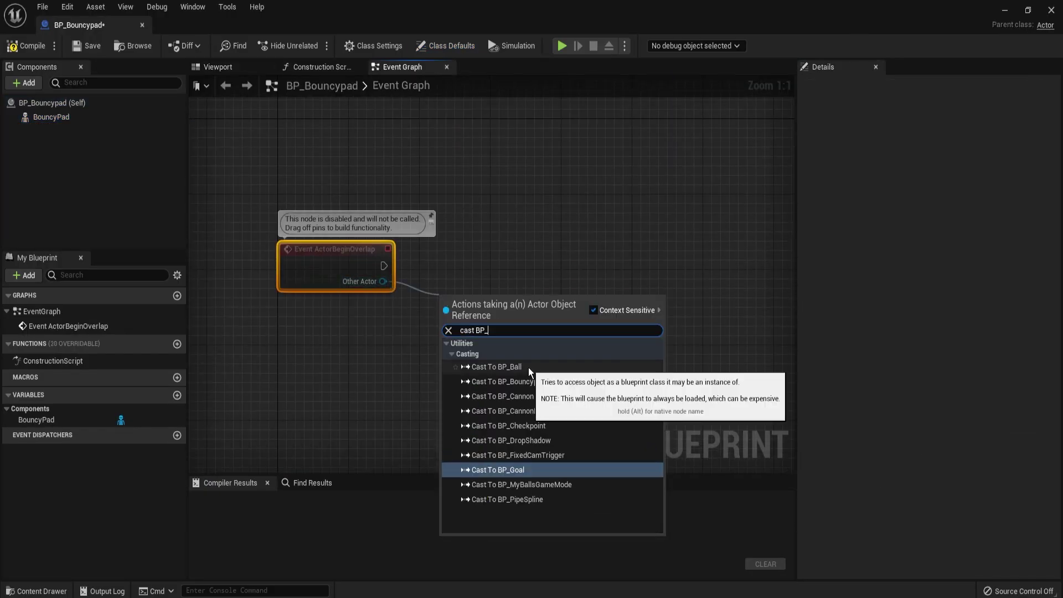
Step: Cast the overlapping actor to BP_Ball and add a Play Animation node
click(529, 368)
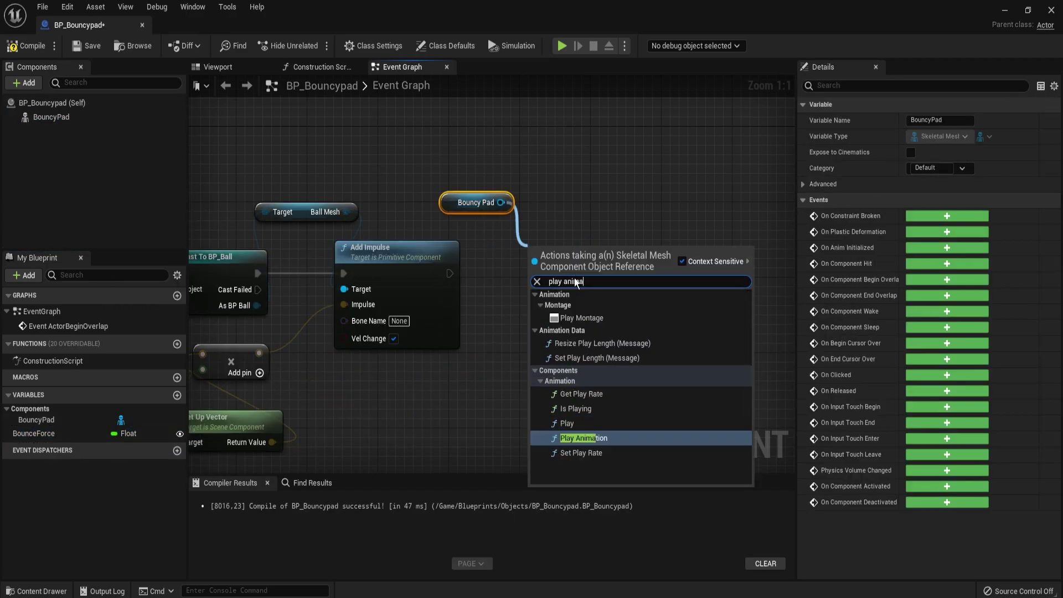
key(Return)
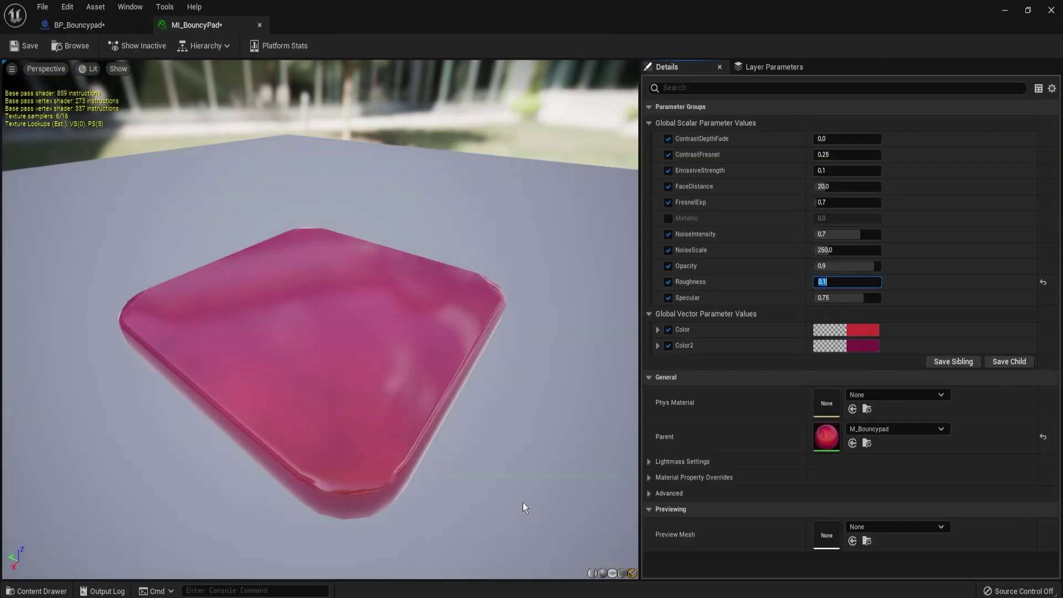
Step: Add a Boolean variable named KeepMovement and compile the blueprint
click(839, 171)
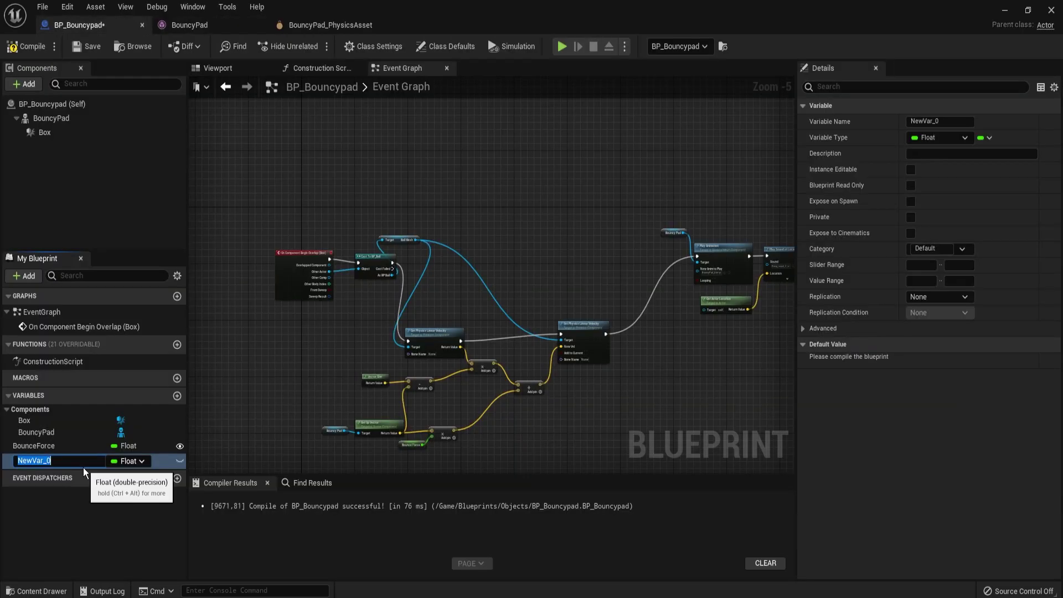
text(KeepMovement)
click(130, 461)
click(130, 310)
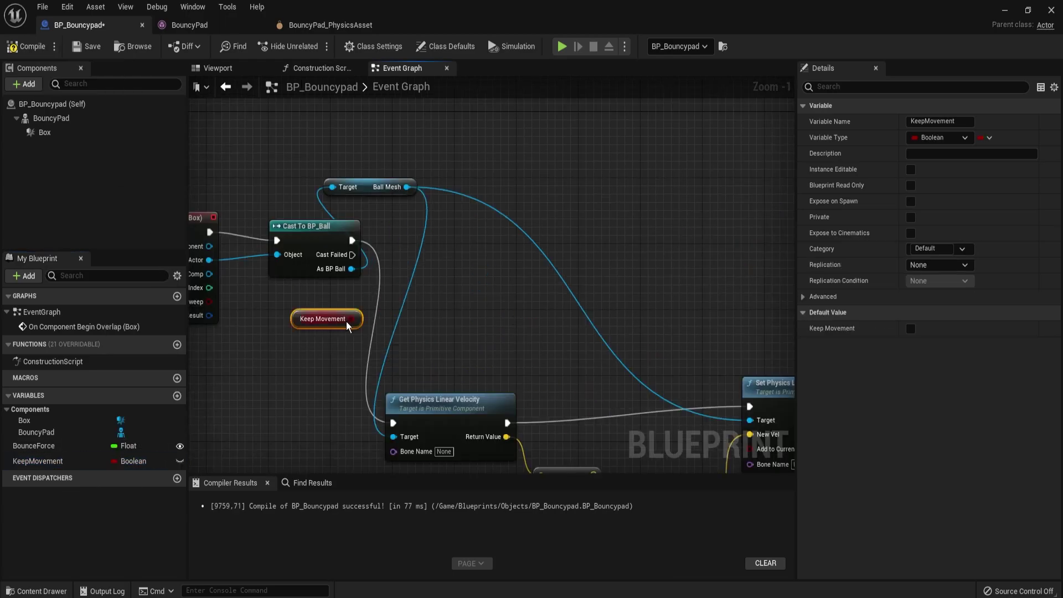
click(434, 257)
Step: Place the Branch node before Add Impulse in the graph
drag(435, 257, 404, 222)
right_drag(517, 325, 451, 154)
key(Return)
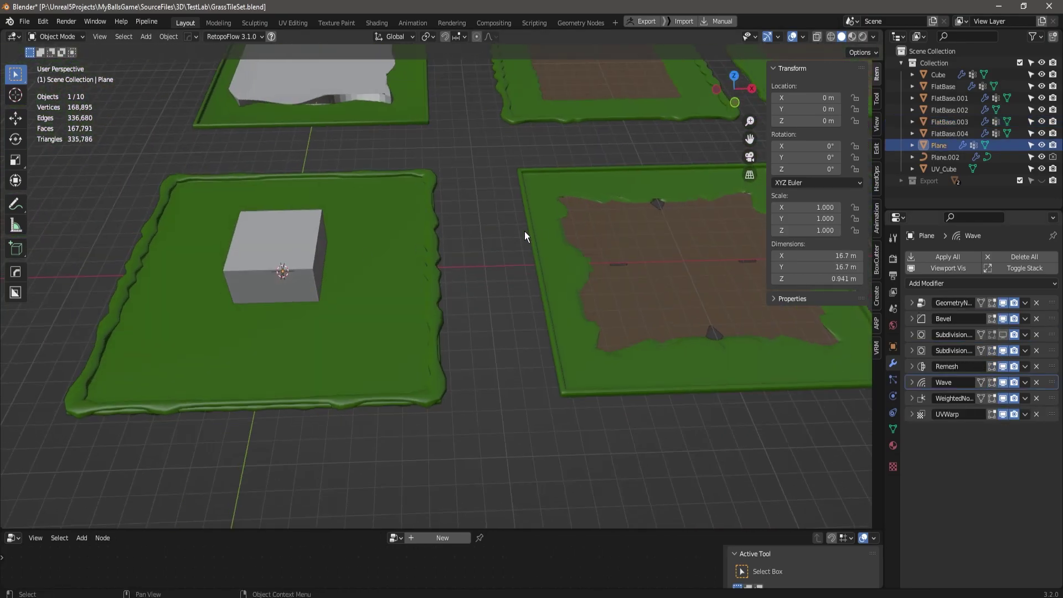
Step: Select the rimmed grass tile and view it with solid shading
click(335, 261)
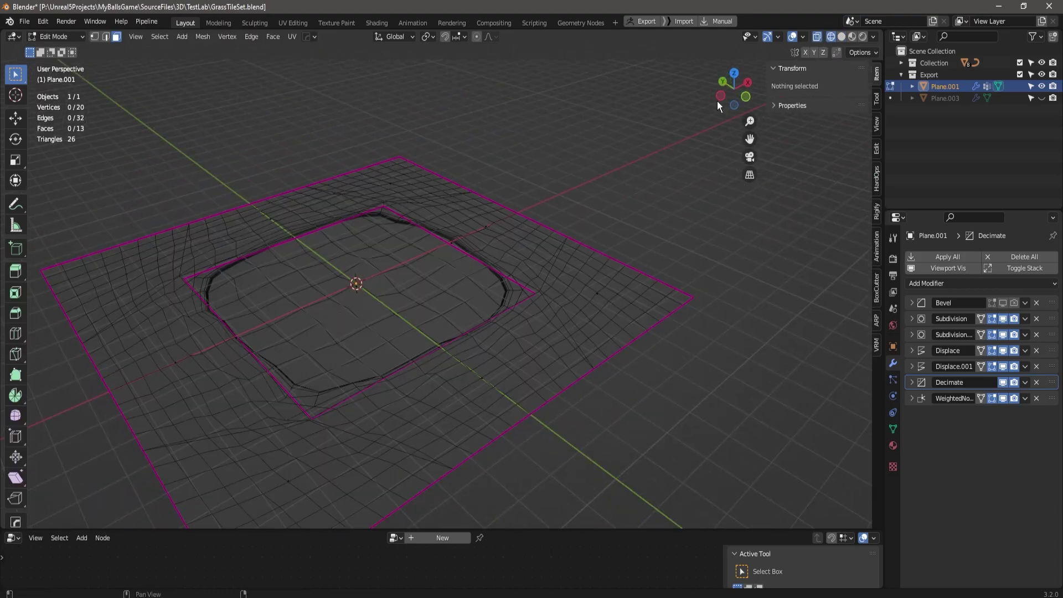
click(843, 36)
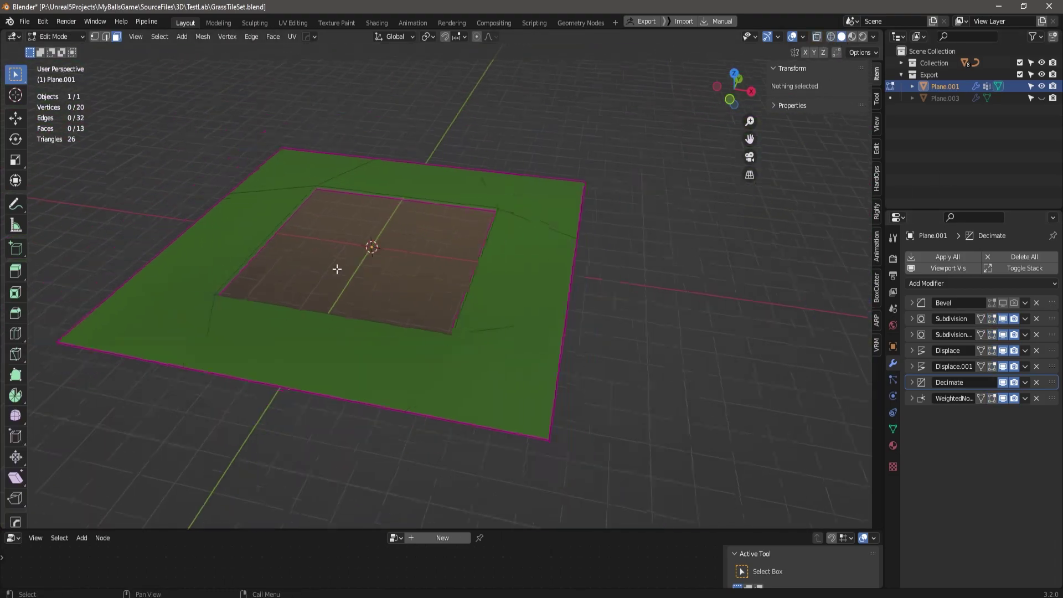
middle_drag(337, 268, 405, 275)
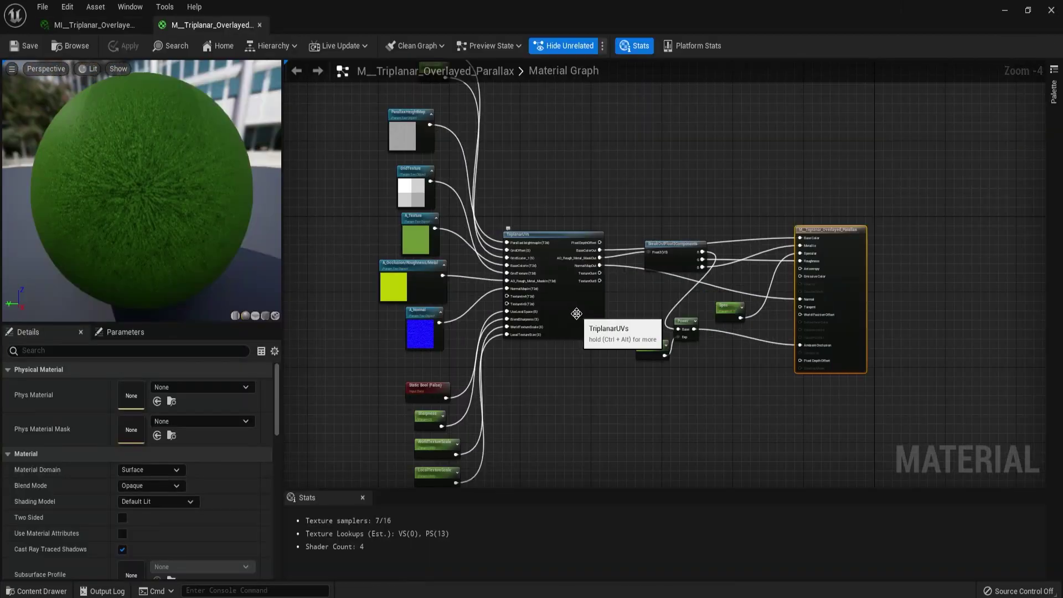
Step: Open the TriplanarUVs material function and review its BaseColor, GridTexture, ProjectDirection and blend groups
double_click(576, 246)
scroll(506, 303, down, 9)
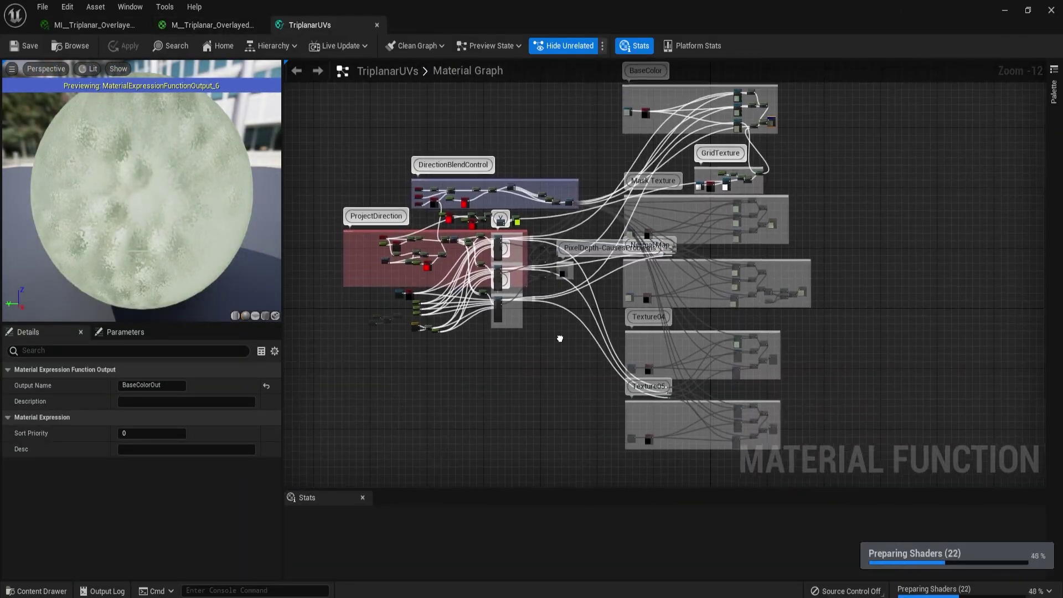
scroll(557, 333, up, 3)
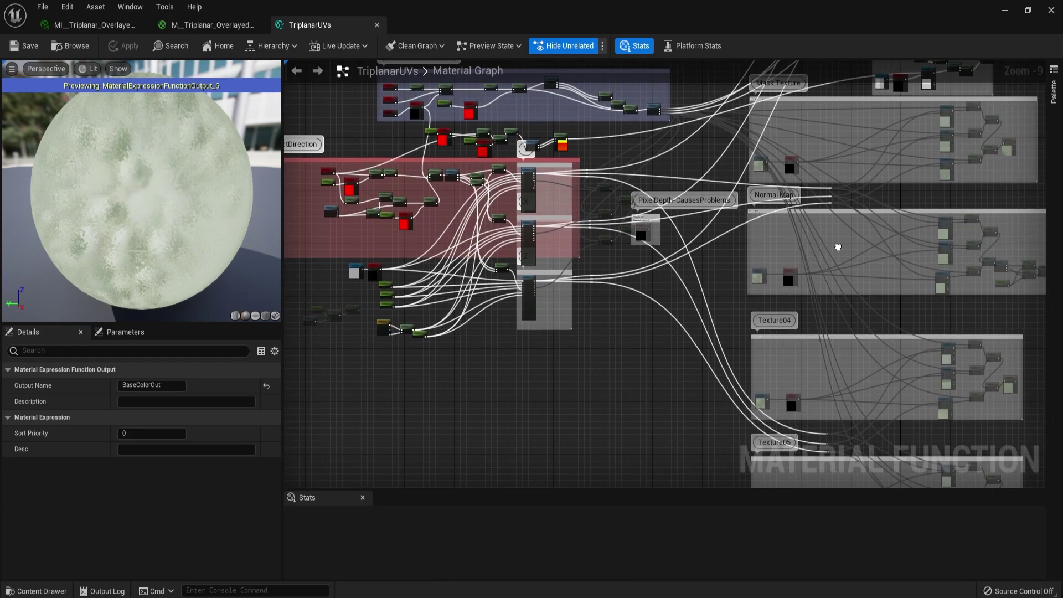
right_drag(839, 248, 578, 225)
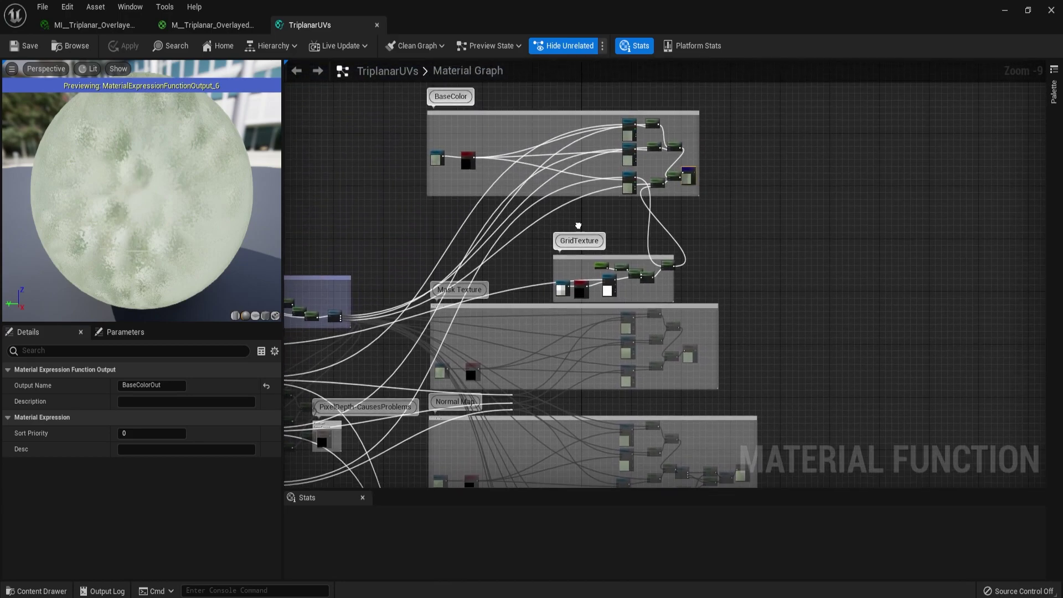
scroll(665, 221, down, 3)
right_drag(697, 183, 614, 189)
click(614, 189)
right_drag(558, 131, 546, 135)
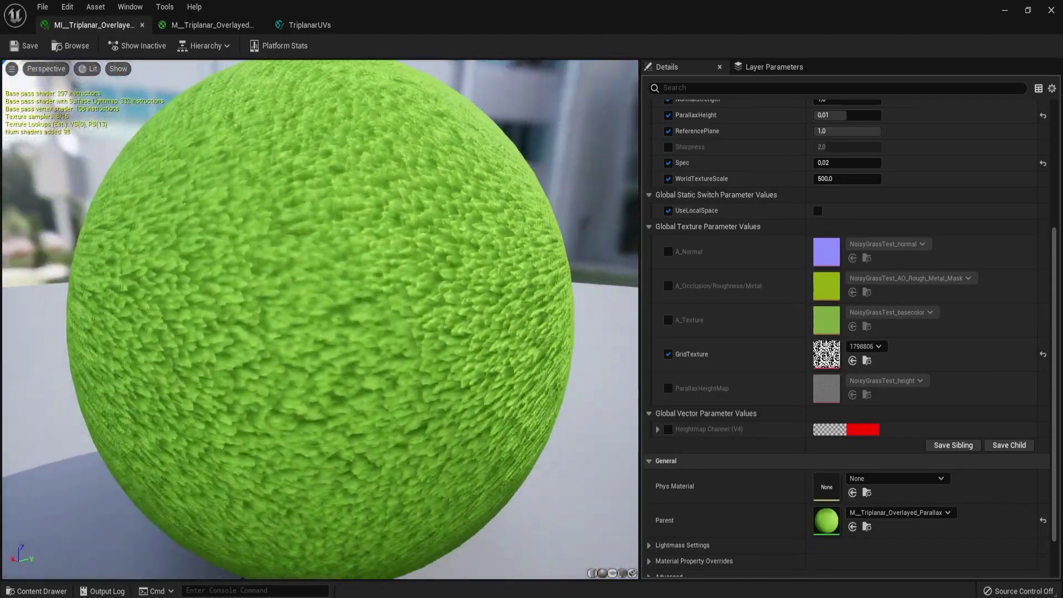
Step: Check the grass preview sphere, close the material editor, and delete the test sphere
mouse_move(46, 111)
mouse_down()
mouse_move(133, 99)
mouse_move(46, 111)
mouse_up()
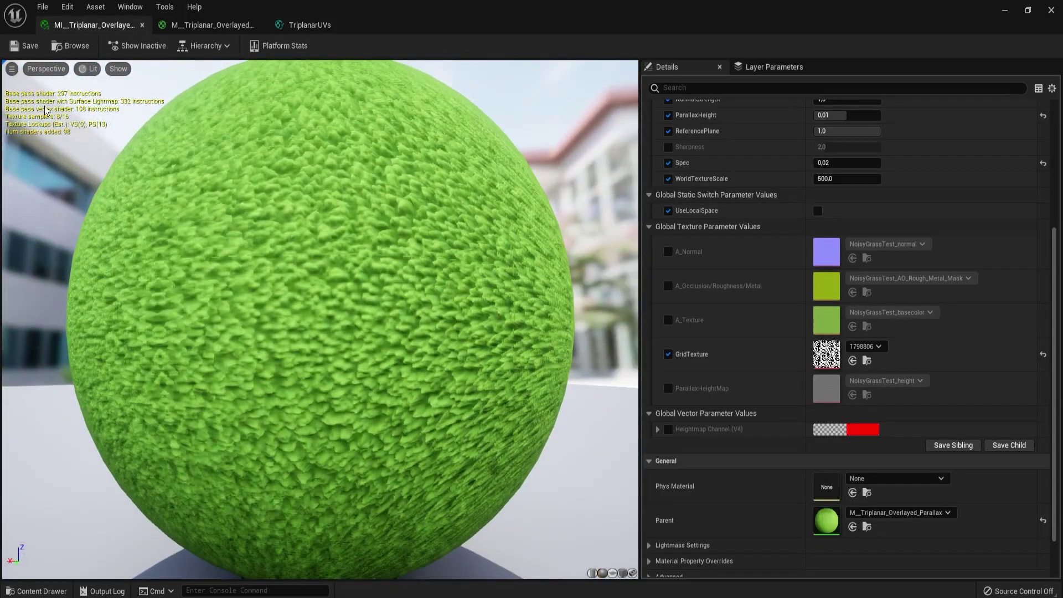
click(1051, 11)
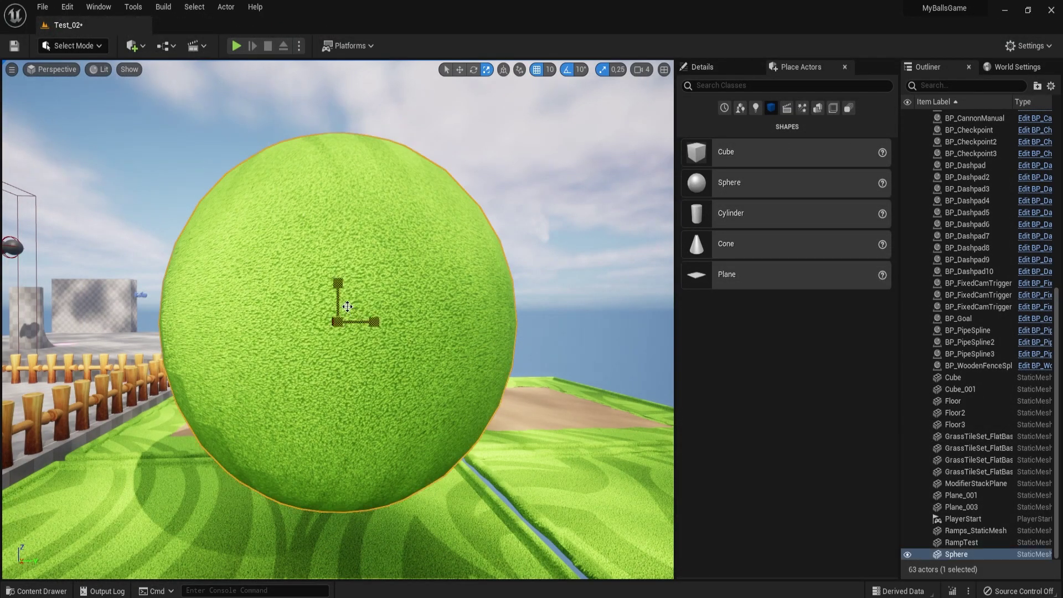
key(Delete)
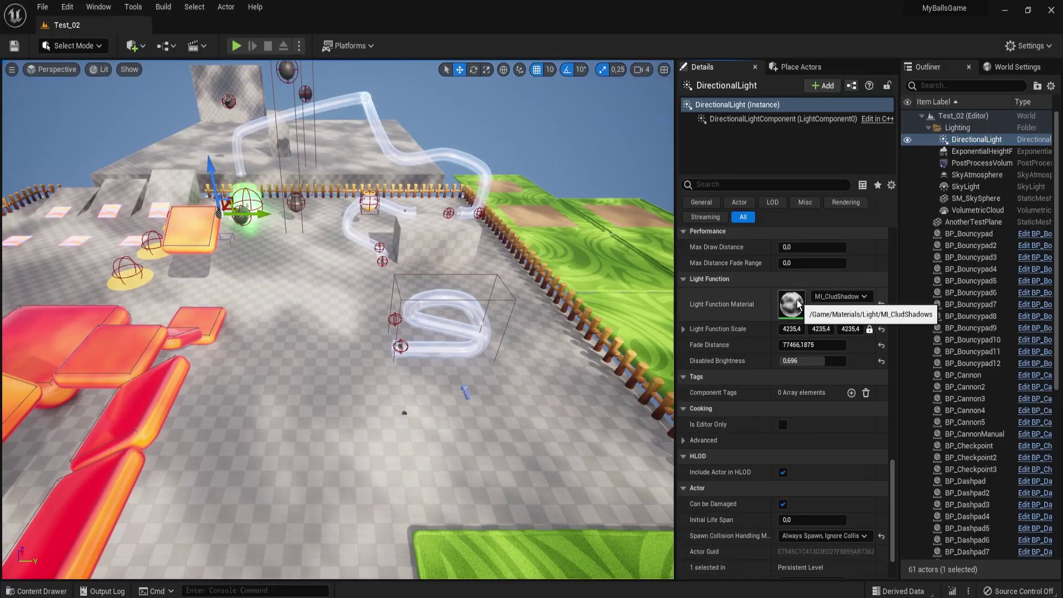
Step: Open the cloud shadows instance and its parent M_Light_CloudShadows, preview on a plane, then close
double_click(729, 304)
double_click(826, 373)
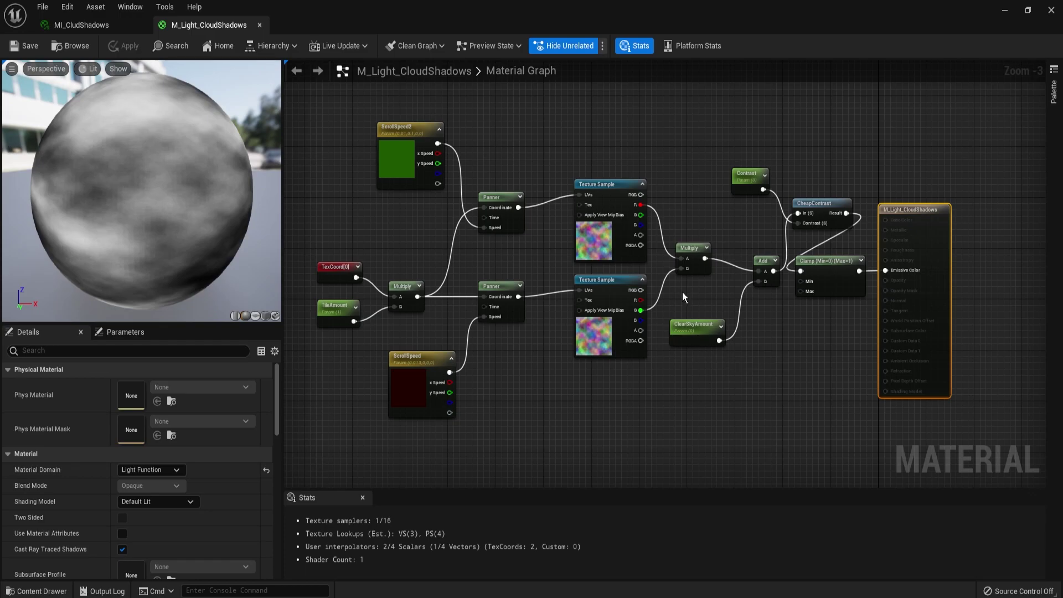
click(255, 316)
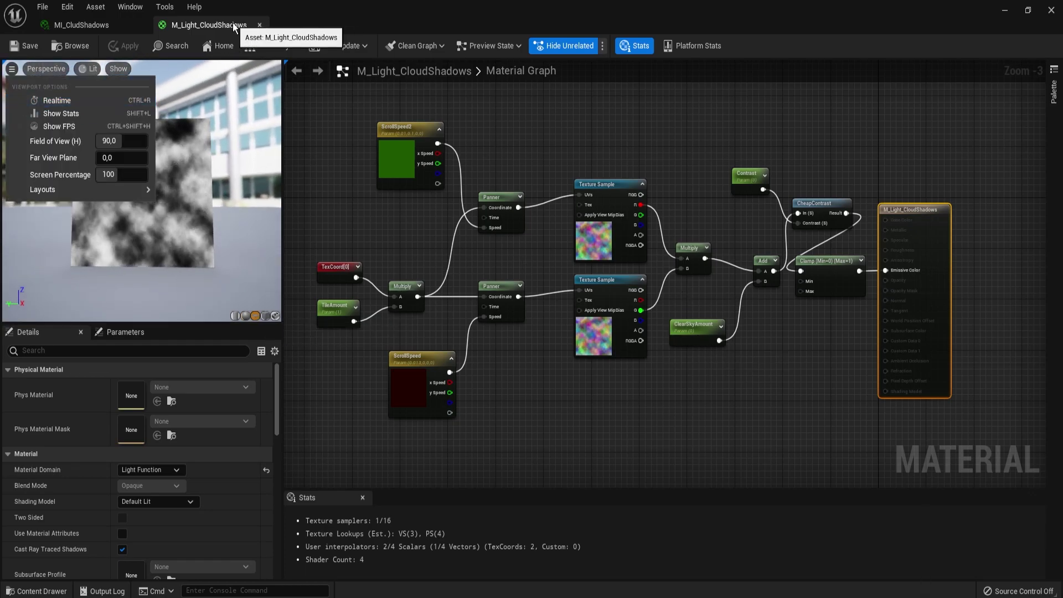
click(1052, 11)
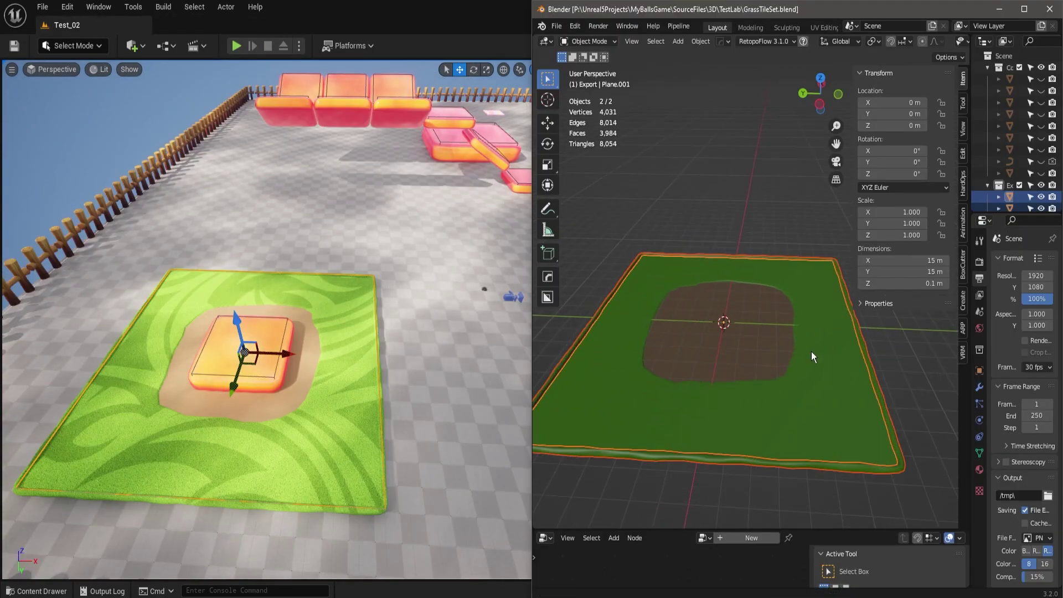
scroll(813, 357, down, 3)
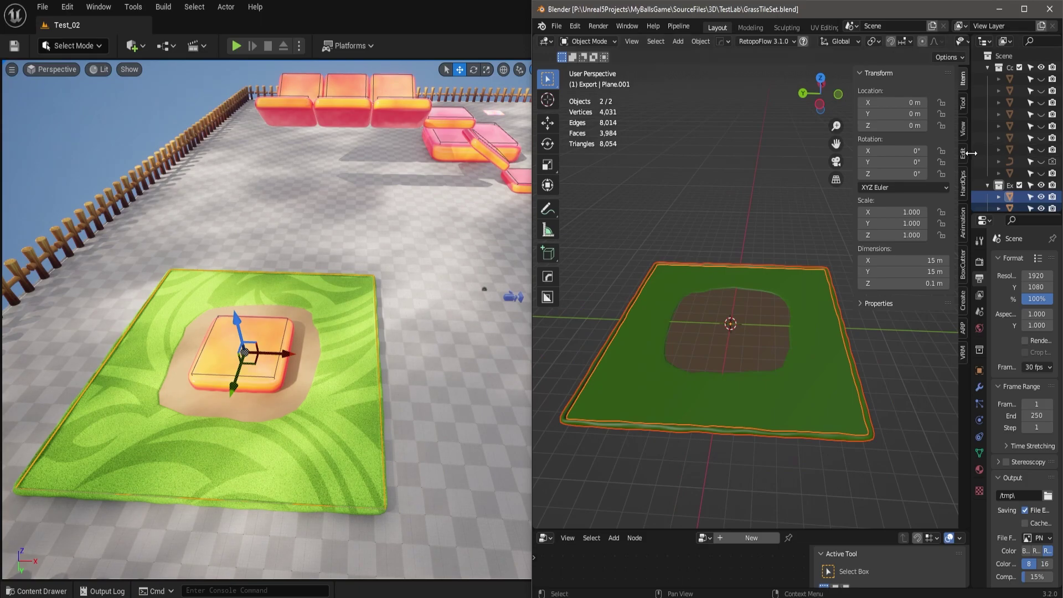
Step: Collapse the Collection, deselect all, and add a new cube mesh
drag(975, 332, 898, 332)
click(915, 68)
key(alt+a)
key(shift+a)
mouse_move(694, 335)
click(754, 73)
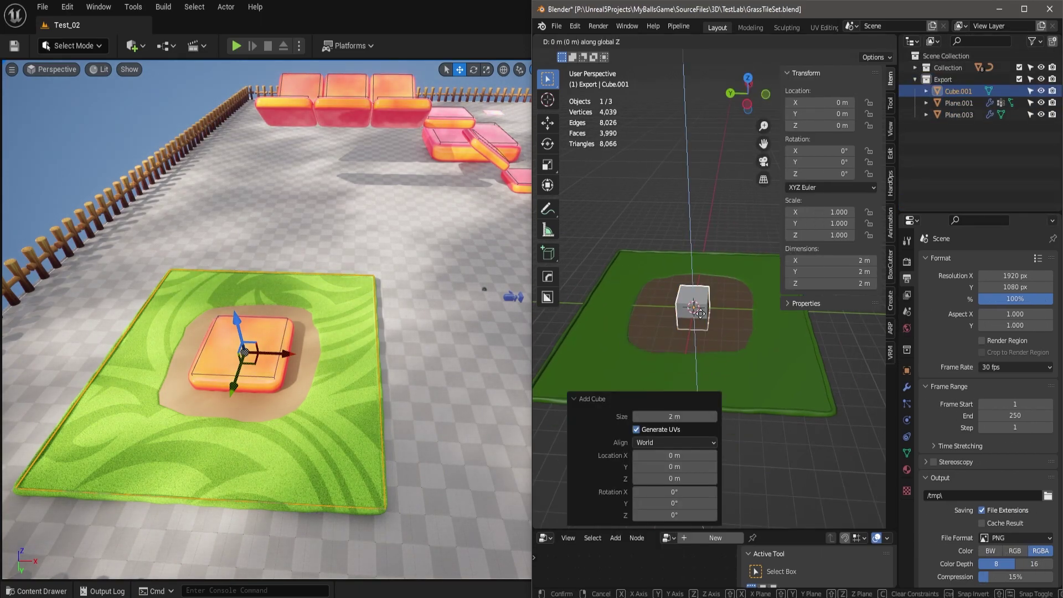
Step: Move the cube aside and extrude it into a tall L-shaped block
key(g)
click(736, 316)
key(Tab)
click(767, 332)
key(e)
click(767, 276)
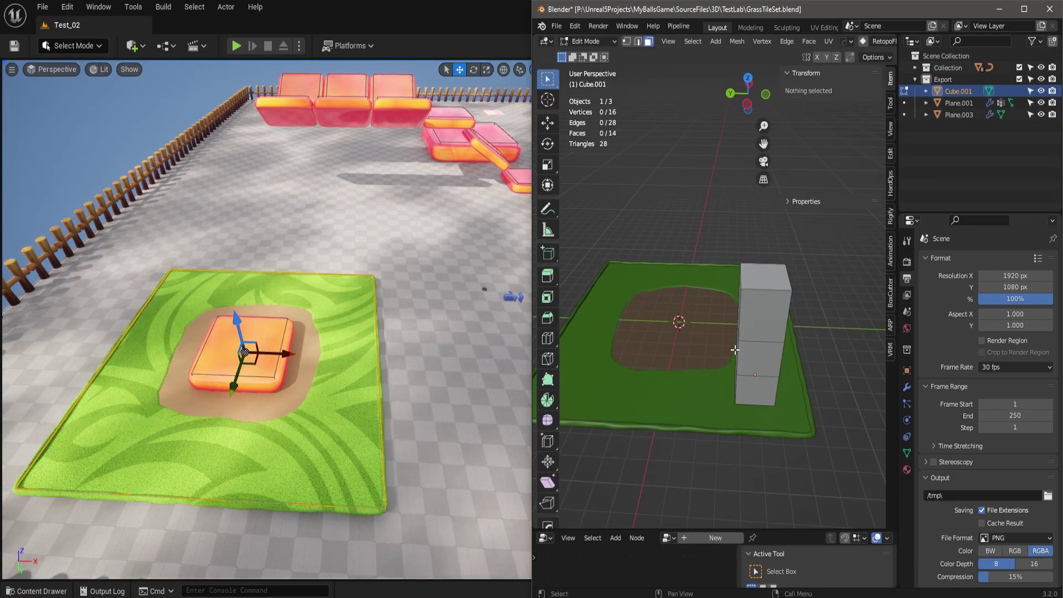
click(742, 354)
key(e)
click(704, 343)
key(Tab)
Step: Send the meshes to Unreal and copy Plane_001's location onto Cube_001
scroll(736, 69, down, 3)
click(745, 53)
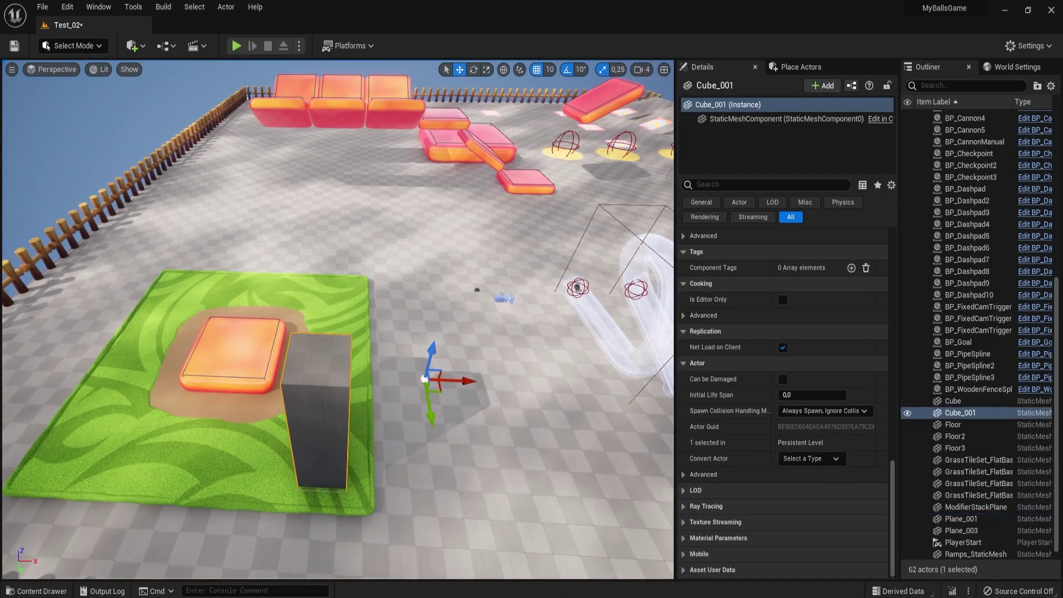
click(235, 354)
right_click(765, 250)
click(797, 258)
click(961, 413)
right_click(764, 251)
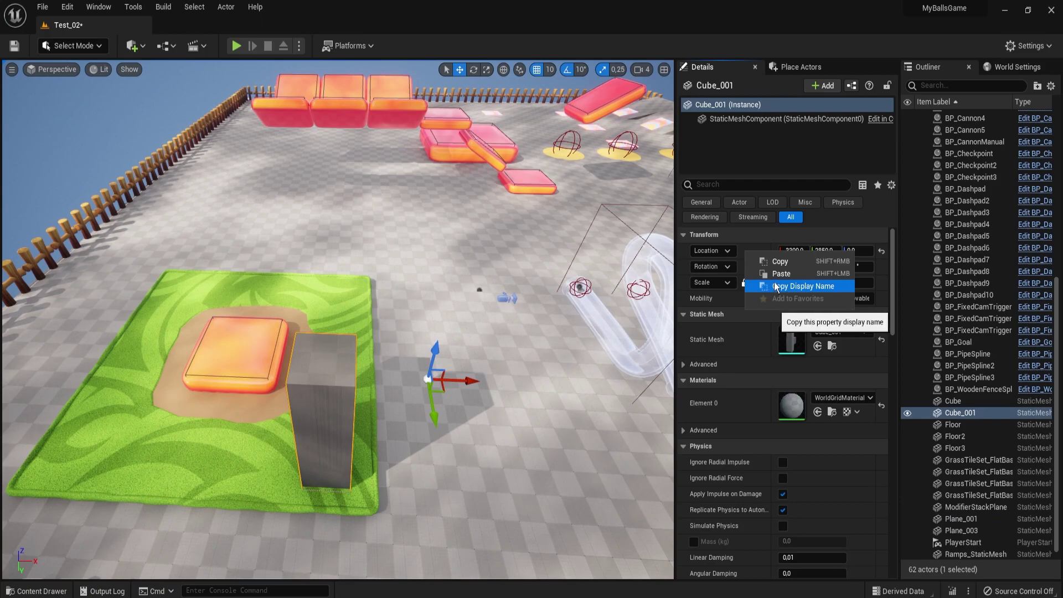
click(792, 272)
alt+drag(327, 409, 460, 411)
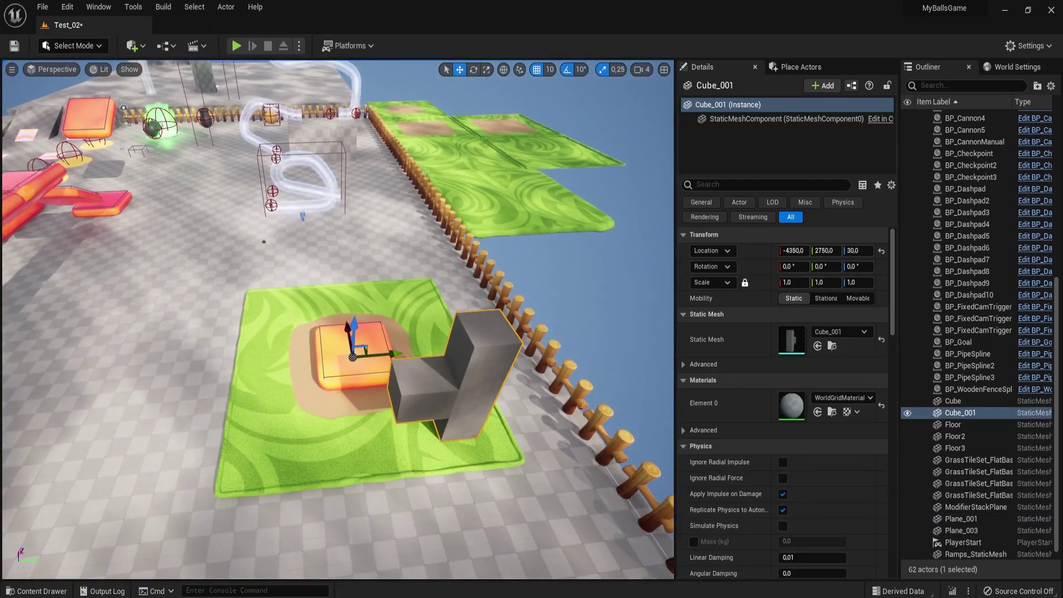
Step: Extrude another face of the block upward, resend it to Unreal, and start playtesting
key(alt+Tab)
key(Tab)
key(e)
click(665, 310)
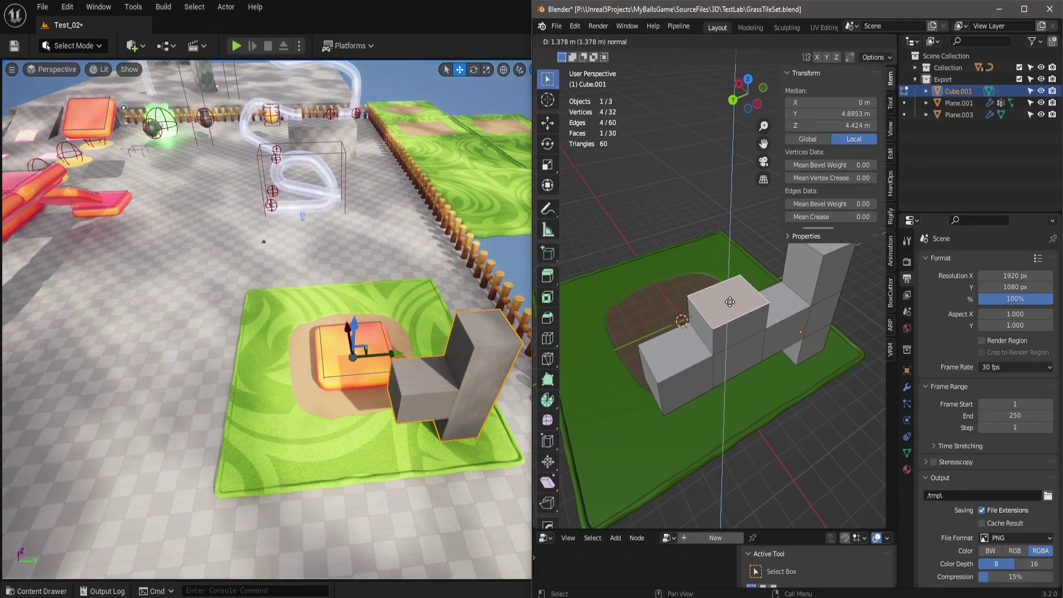
scroll(646, 273, up, 2)
key(Tab)
scroll(674, 309, down, 3)
click(760, 50)
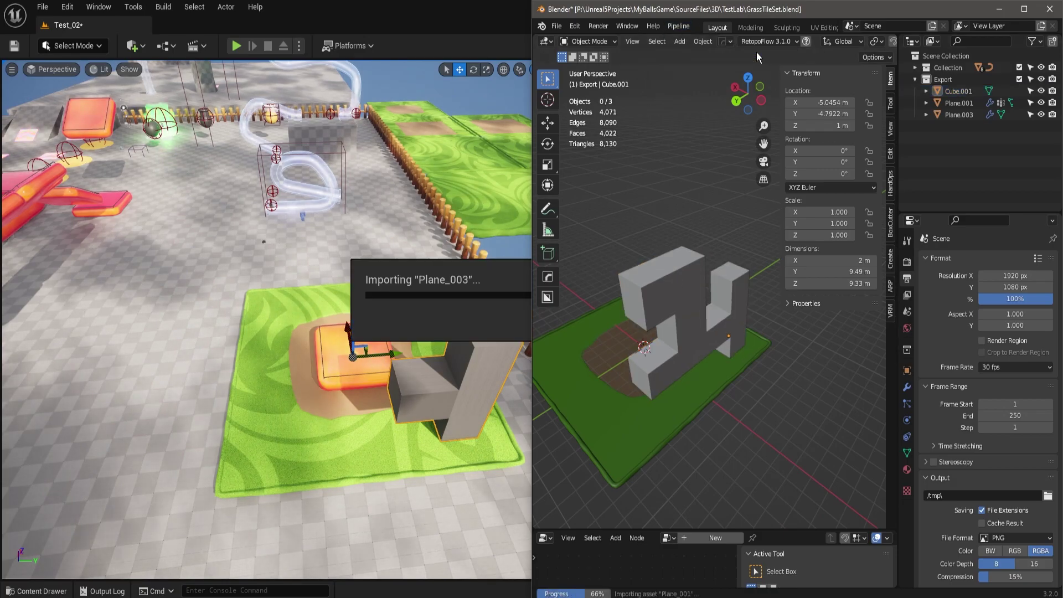
key(alt+Tab)
key(alt+p)
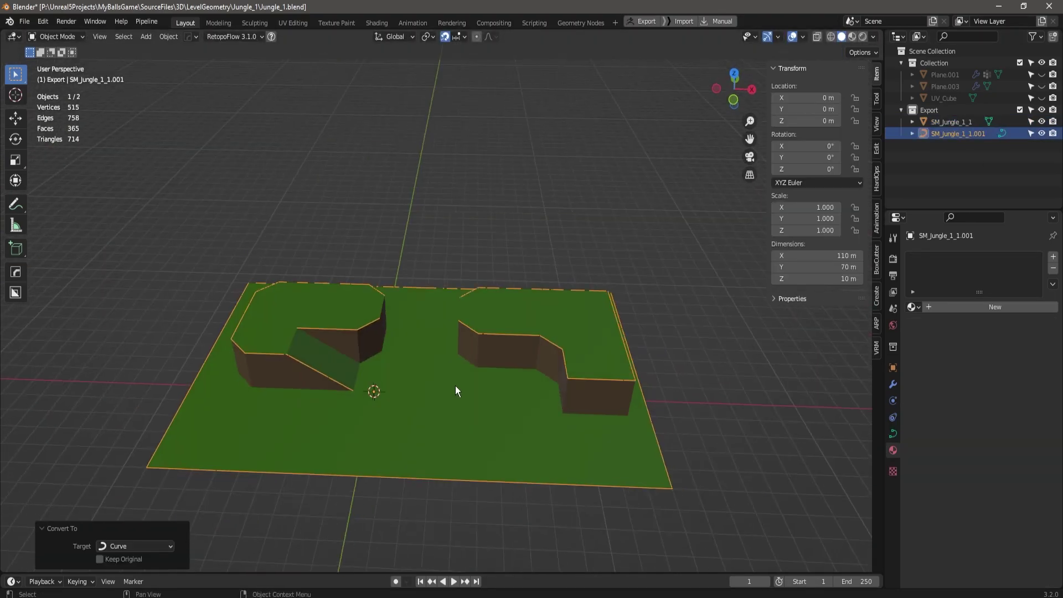
Step: Inspect the rim's curve bevel settings and the platform faces in Edit Mode
click(893, 434)
scroll(997, 443, down, 6)
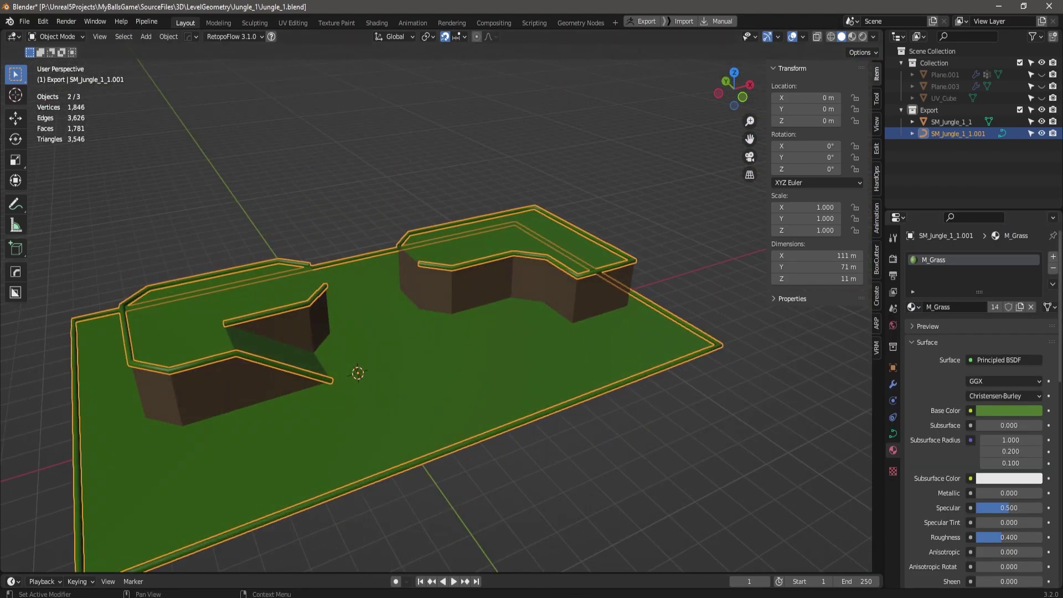
middle_drag(477, 354, 503, 348)
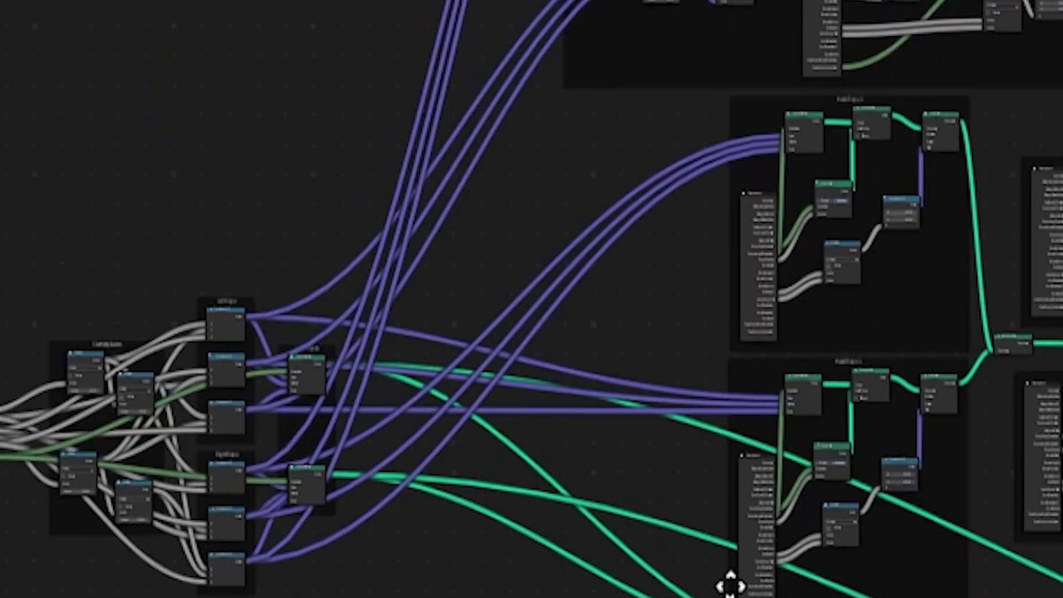
middle_drag(731, 584, 3, 596)
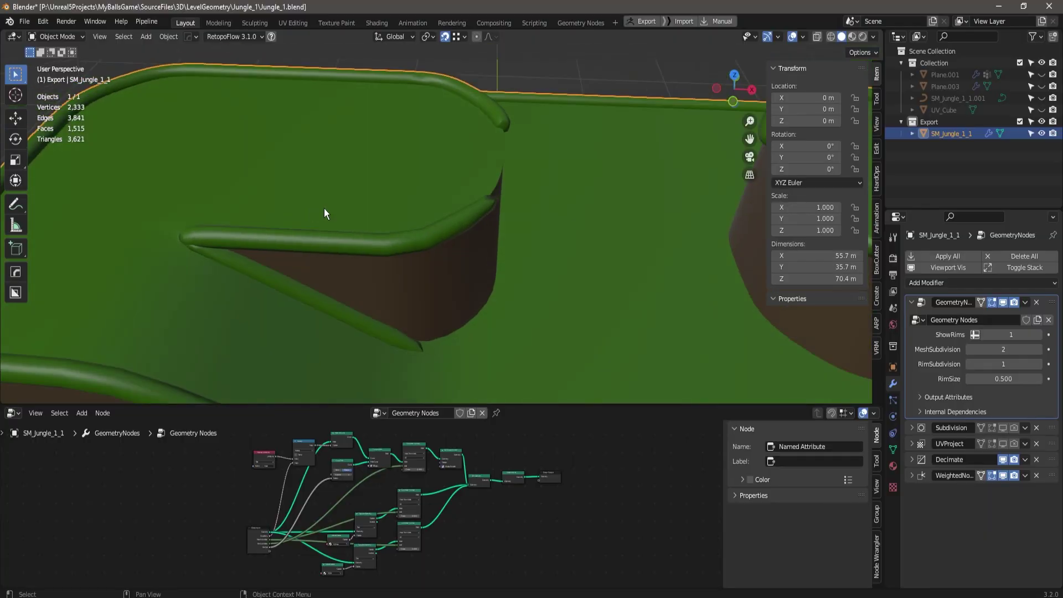
click(317, 241)
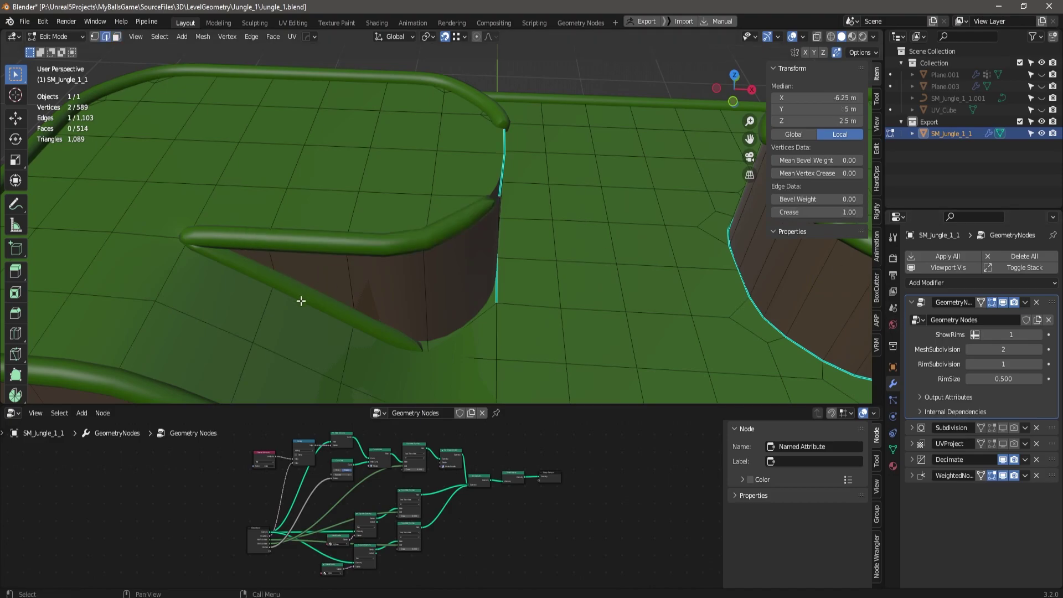
middle_drag(301, 300, 591, 234)
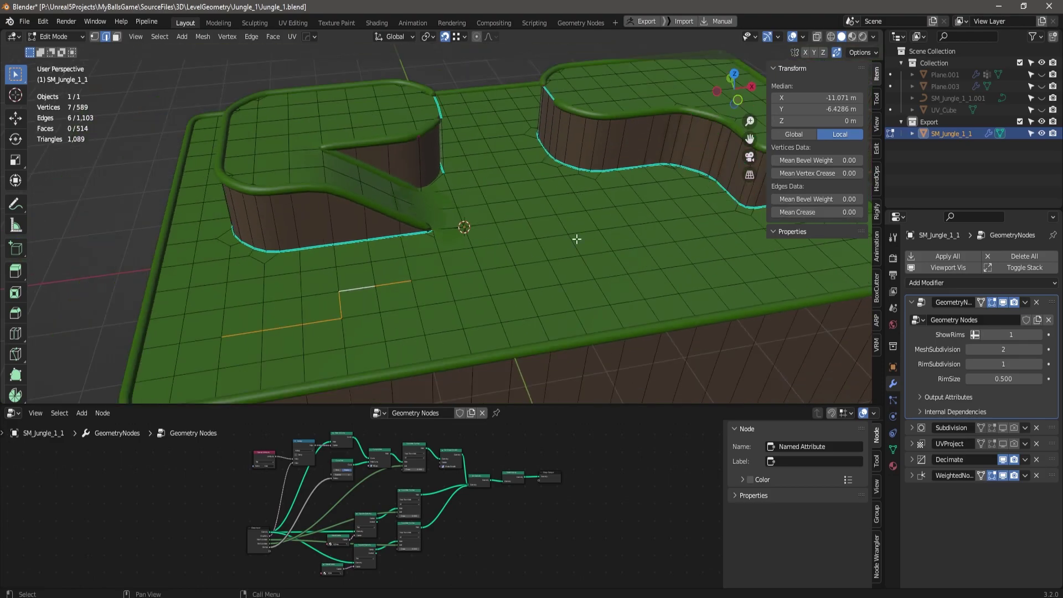
Step: Return to Object Mode, set RimSize to 0.500, and check the thinner rims
key(ctrl+Tab)
click(629, 237)
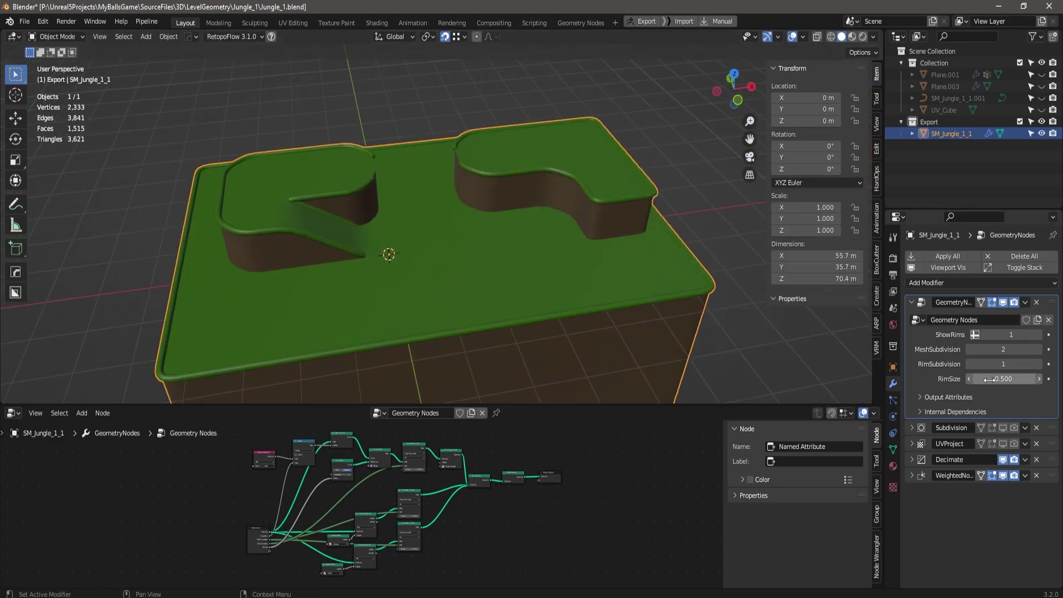
key(BackSpace)
middle_drag(387, 255, 436, 260)
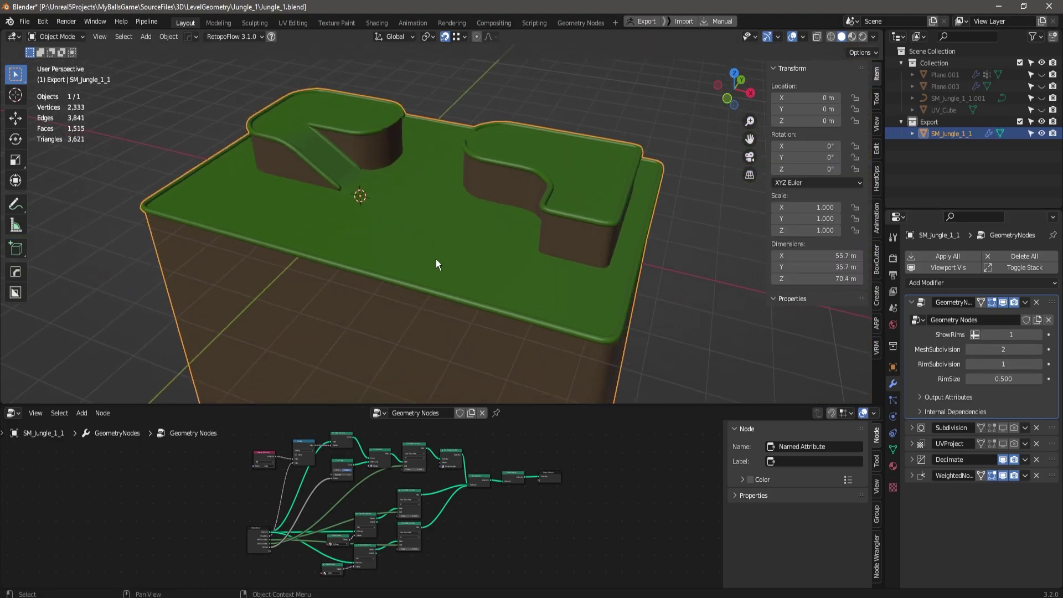
scroll(437, 259, up, 3)
scroll(380, 194, down, 3)
middle_drag(380, 194, 427, 196)
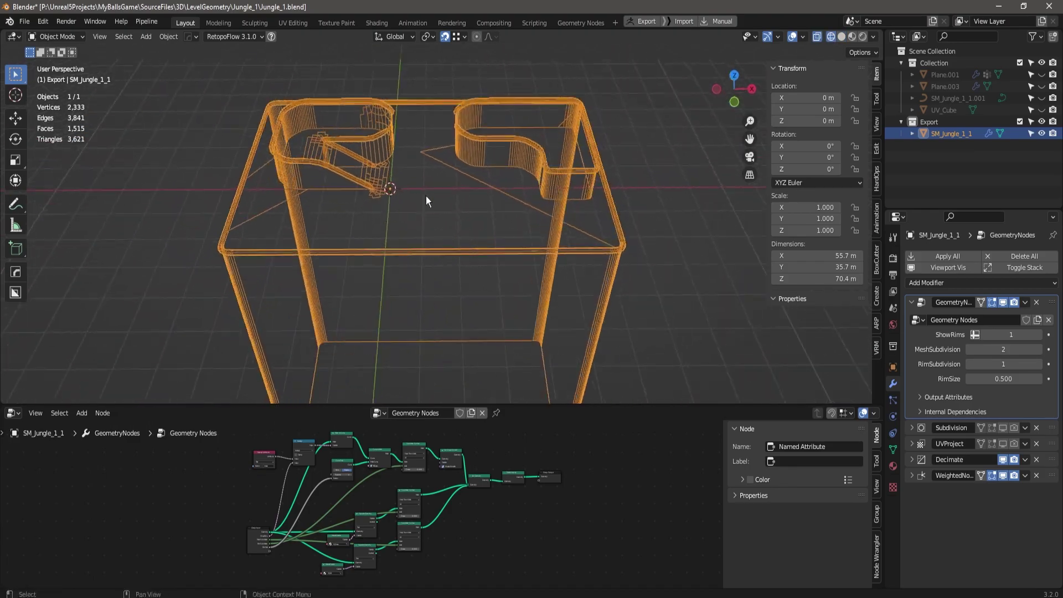
Step: Send the jungle platforms to Unreal, then Play and roll the ball up the grass ramp
click(643, 21)
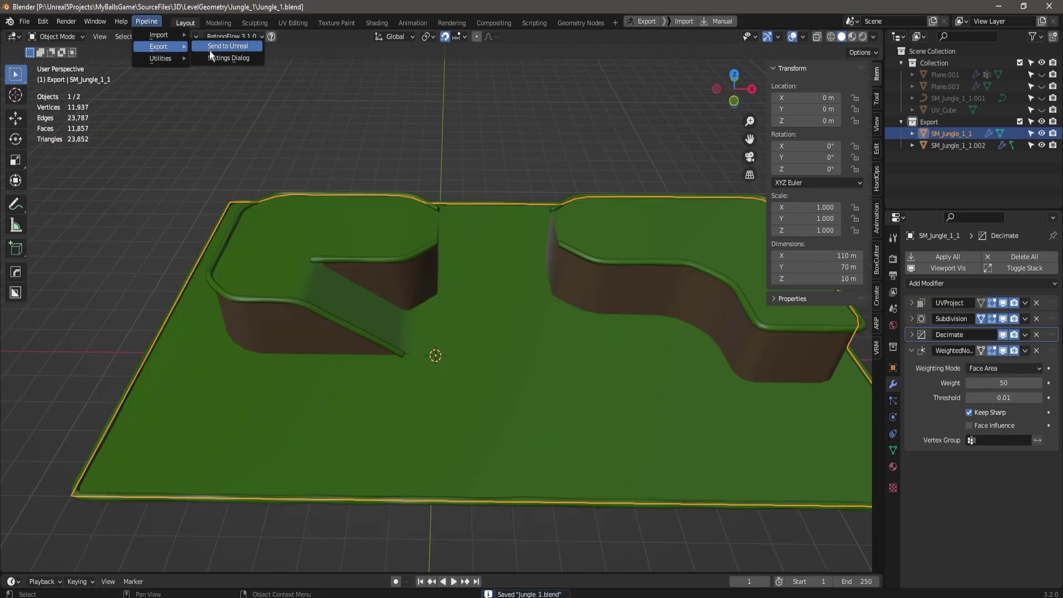
key(alt+Tab)
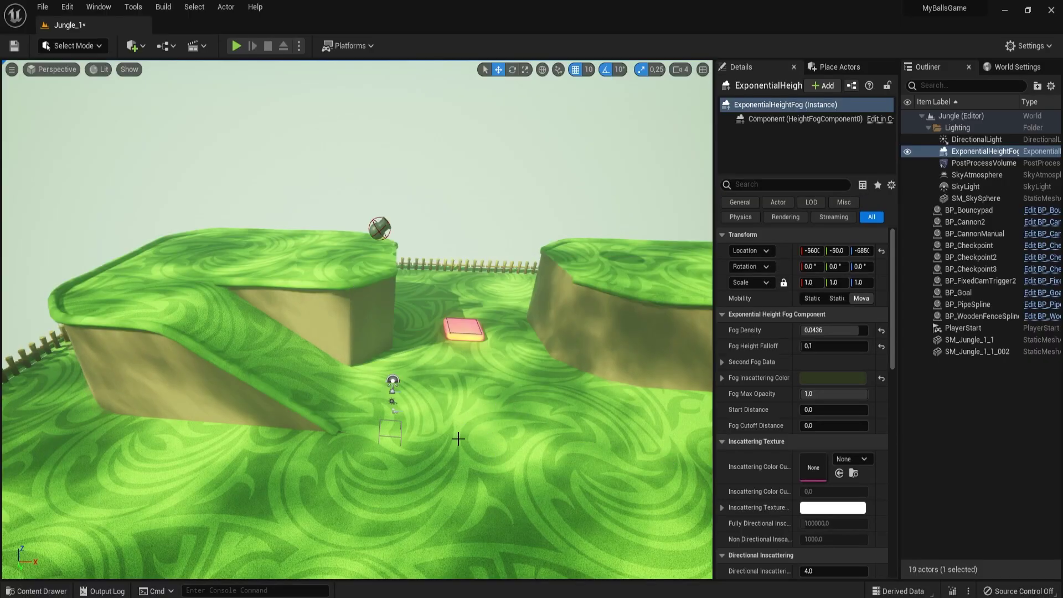
right_drag(406, 364, 380, 275)
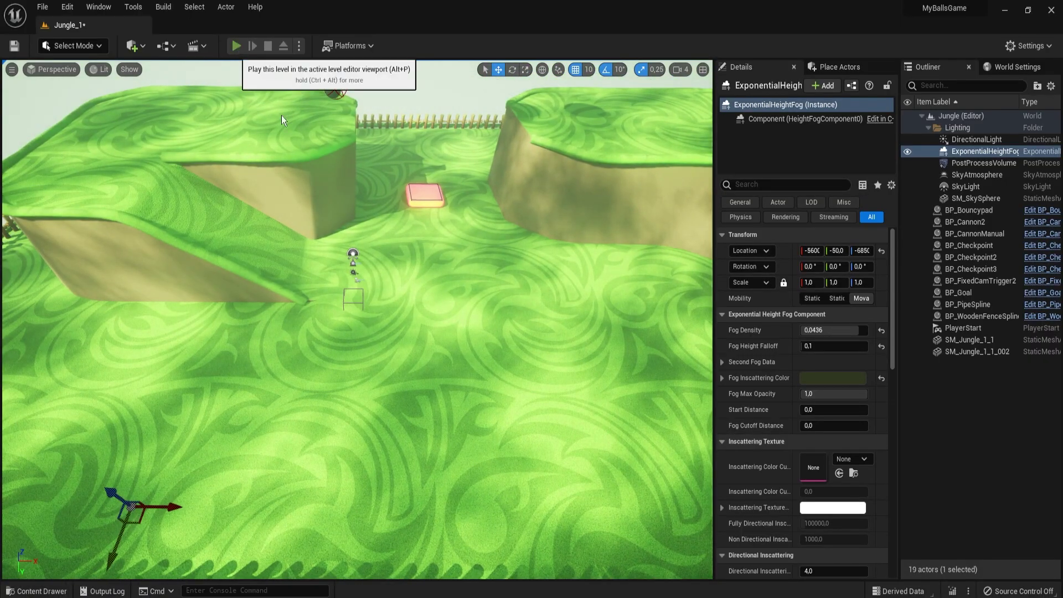
click(236, 45)
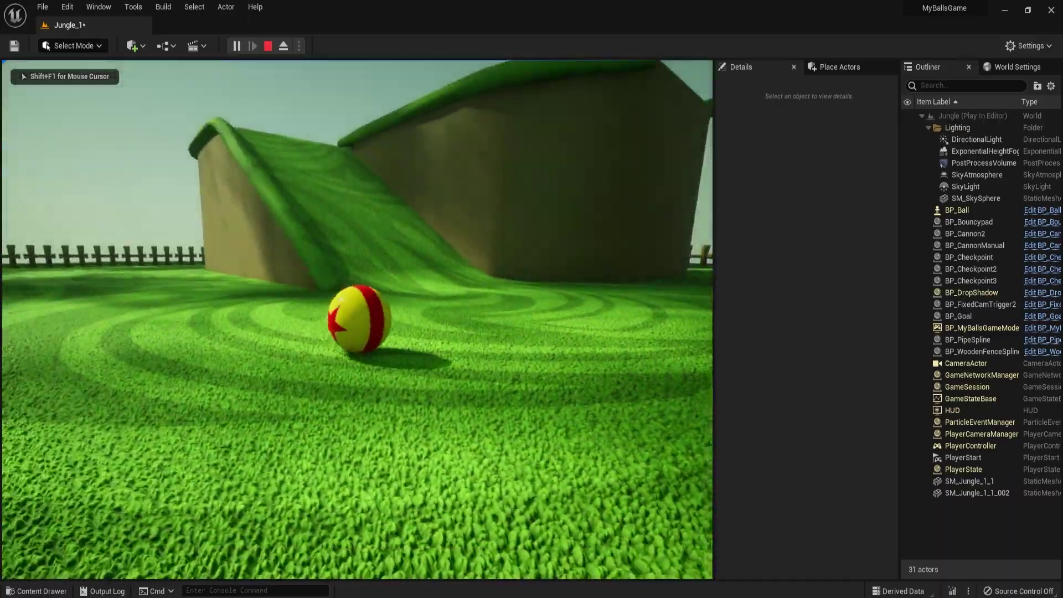
key(w)
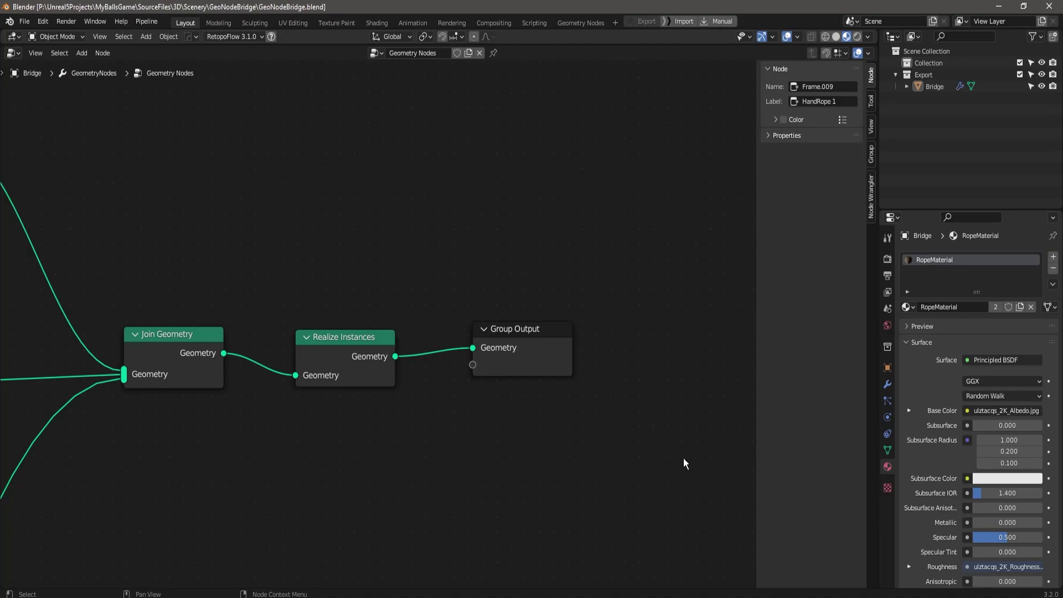
Step: Enlarge the 3D view over the bridge node graph and select the Bridge object
scroll(573, 429, down, 3)
middle_drag(147, 489, 311, 438)
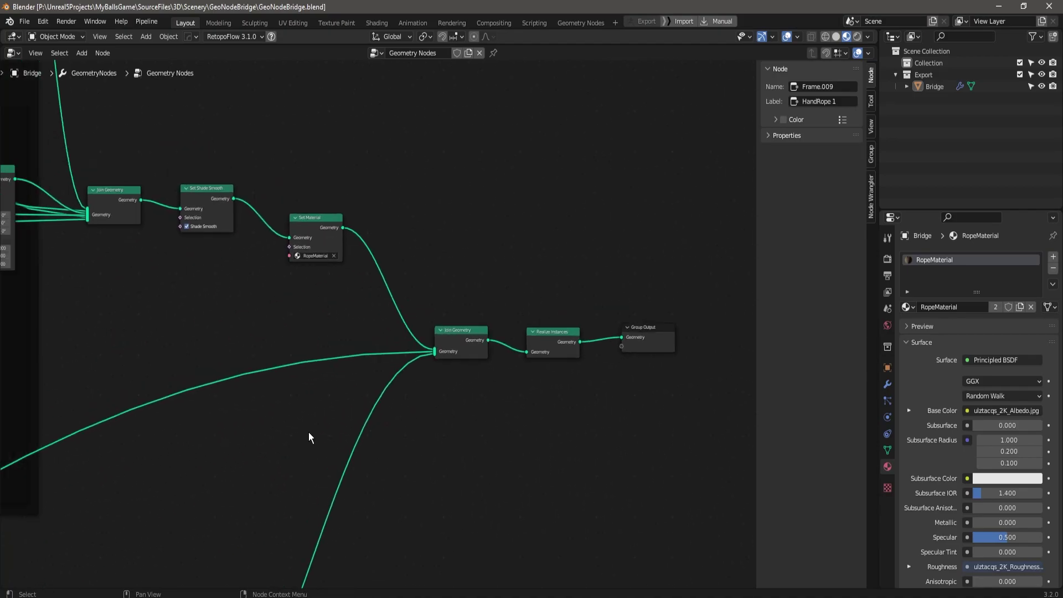
scroll(309, 438, down, 10)
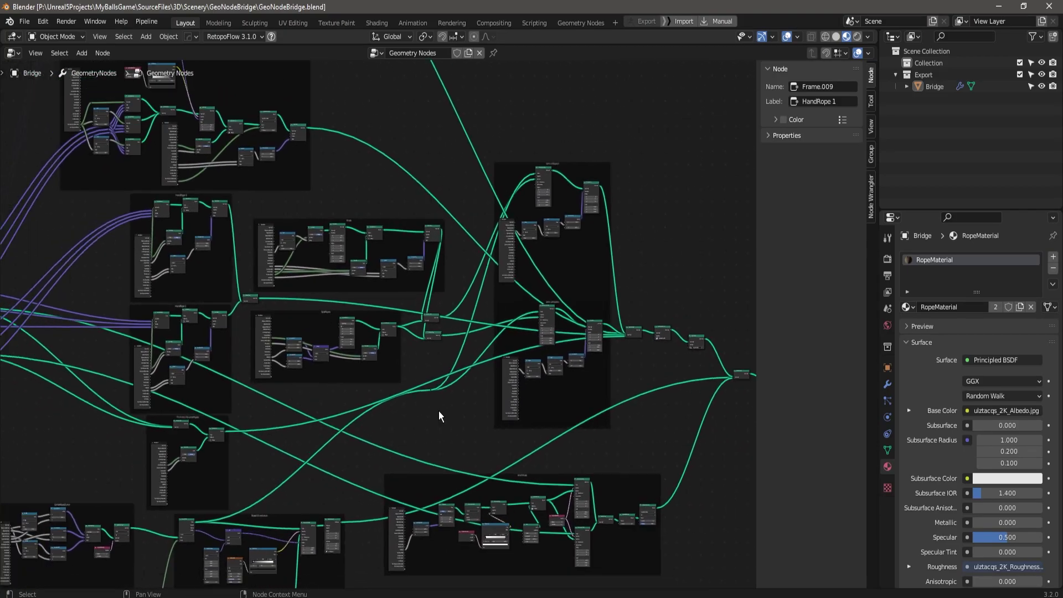
middle_drag(218, 406, 291, 454)
scroll(291, 454, down, 3)
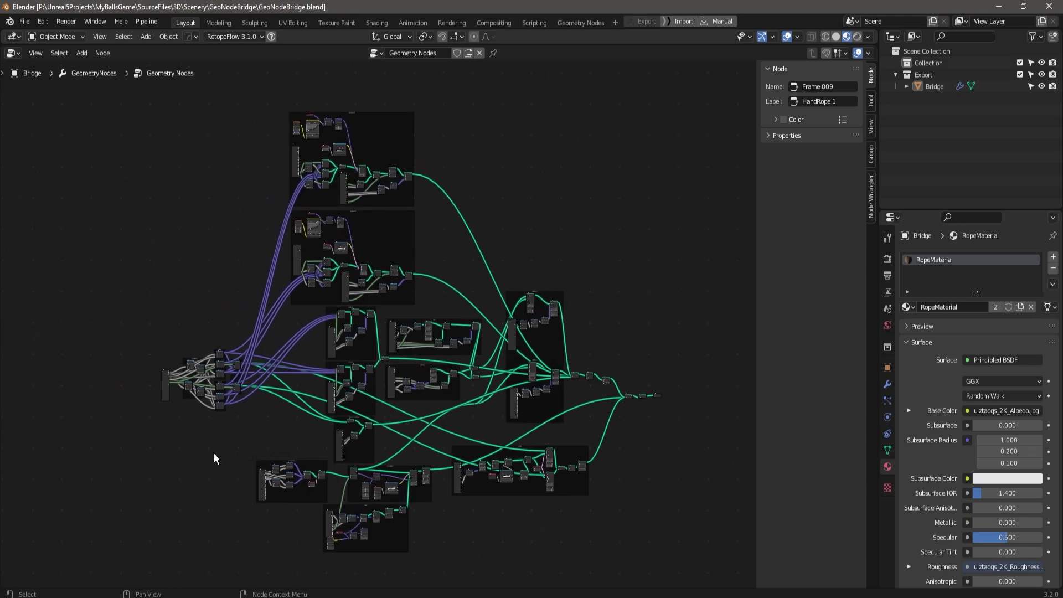
drag(310, 44, 310, 576)
click(308, 434)
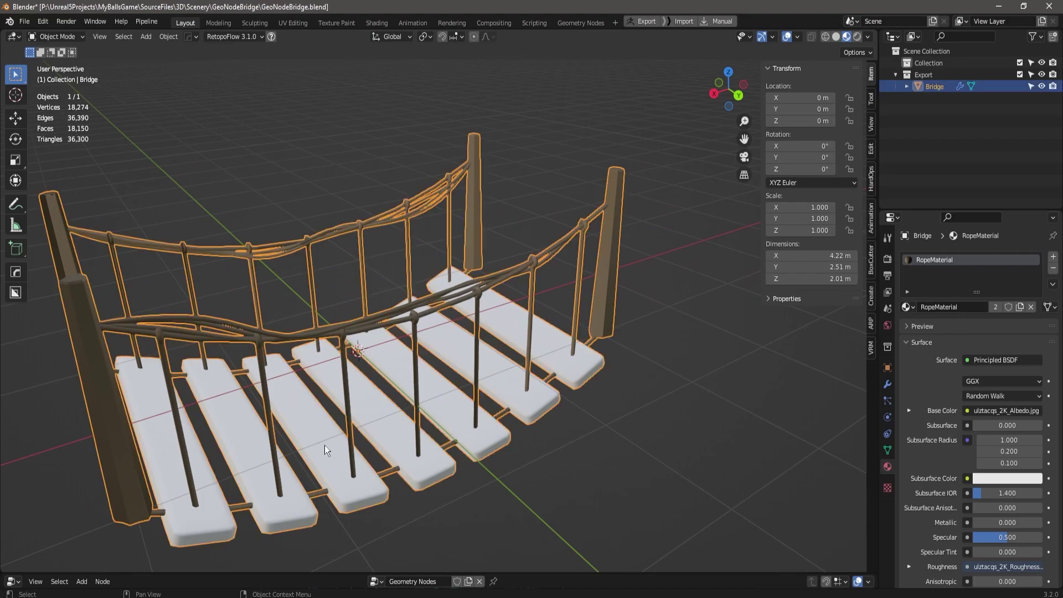
middle_drag(325, 446, 387, 438)
Step: Set bridge length to 4.190, midpoint Z to -1.700 and midpoint X offset to 0.970
click(887, 384)
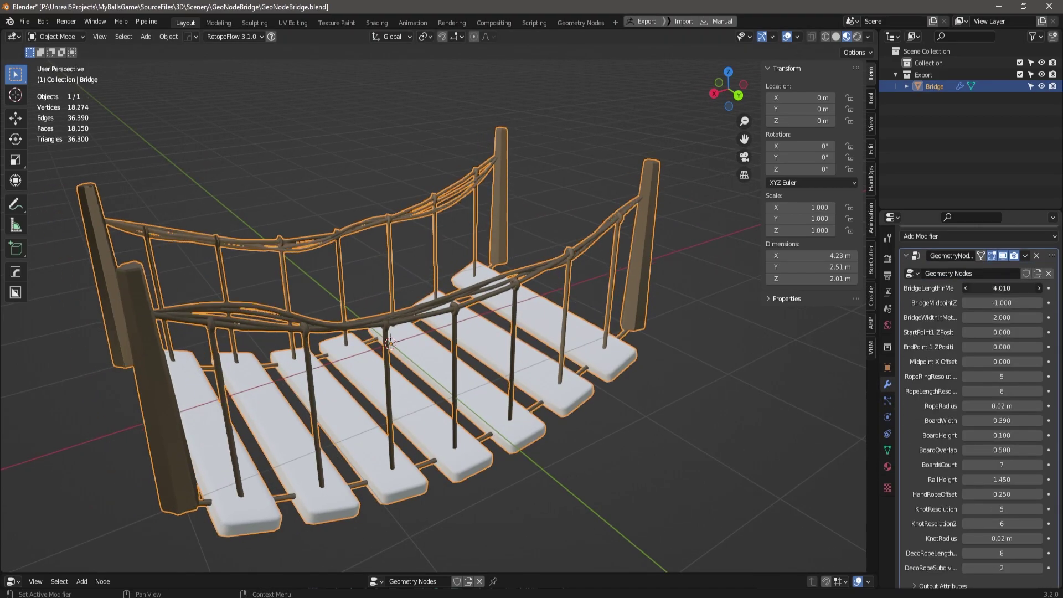
drag(1002, 288, 1002, 317)
drag(1002, 362, 1022, 362)
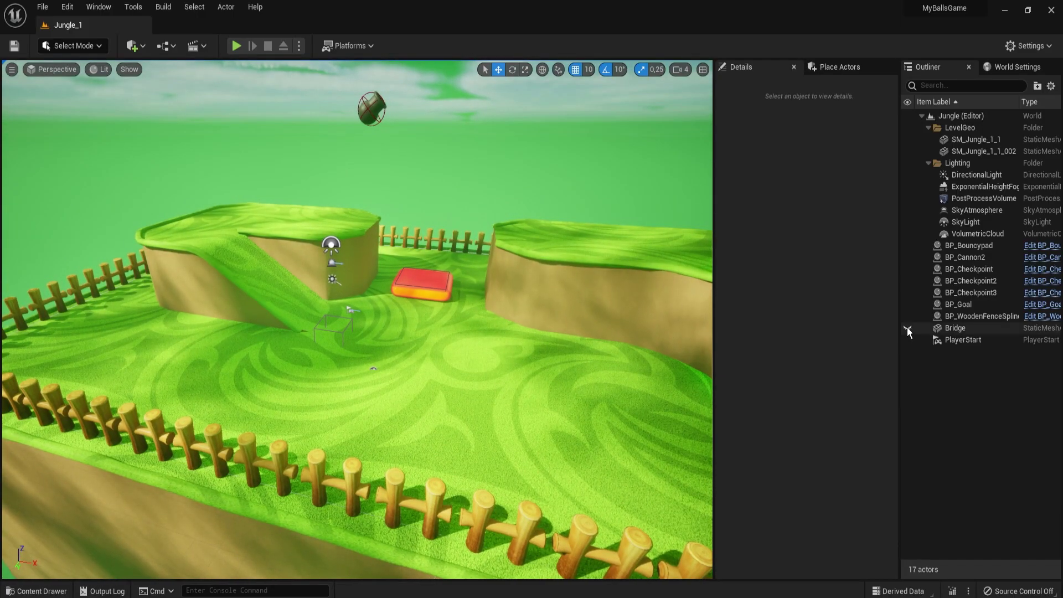
Step: Unhide the Bridge actor in the Outliner so it shows in Jungle_1
click(907, 328)
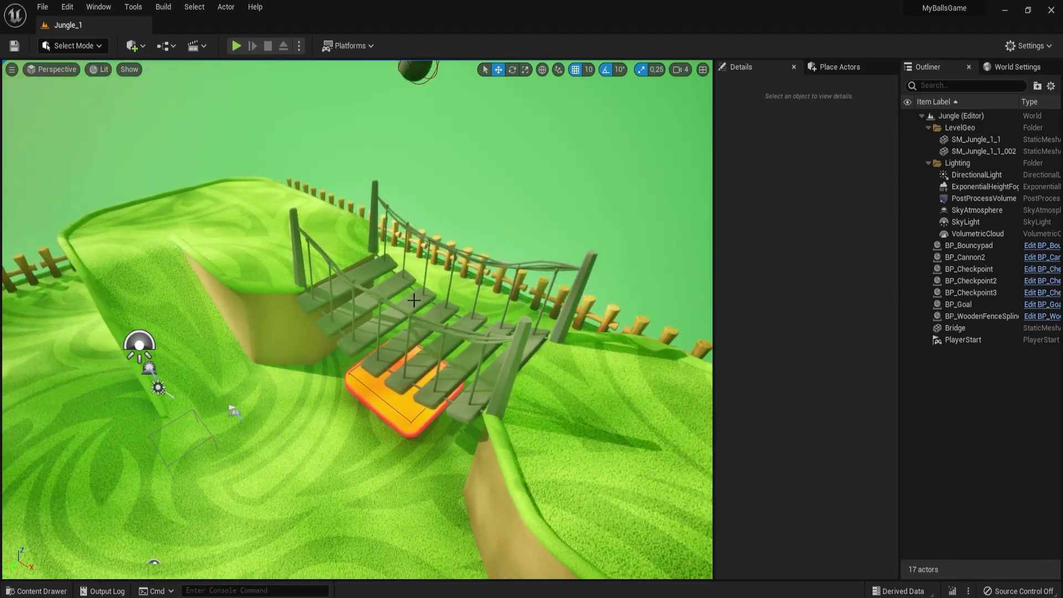
Step: Playtest the level, rolling the ball near the rope bridge
click(235, 46)
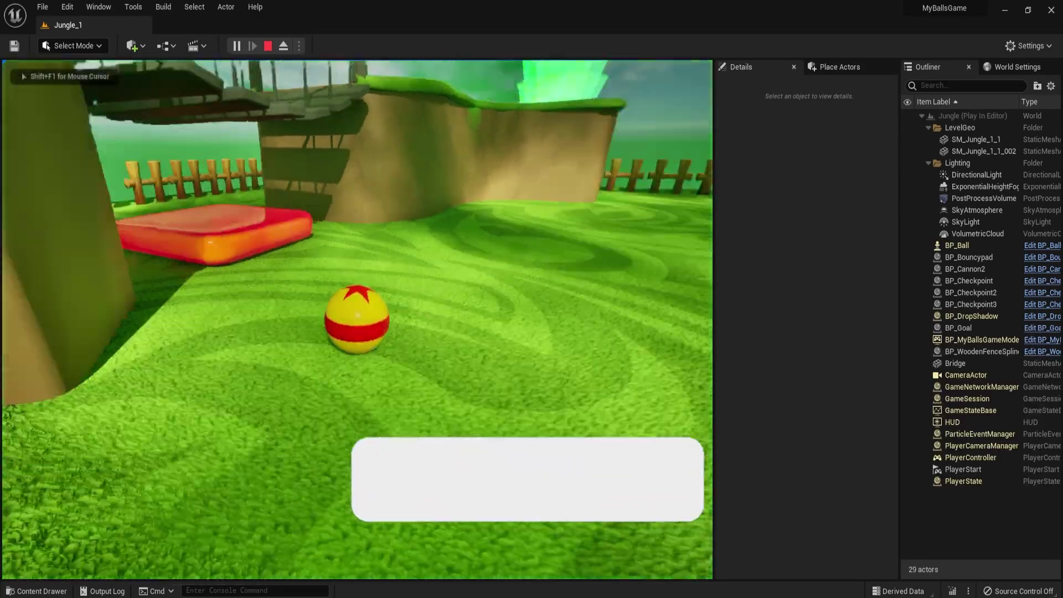